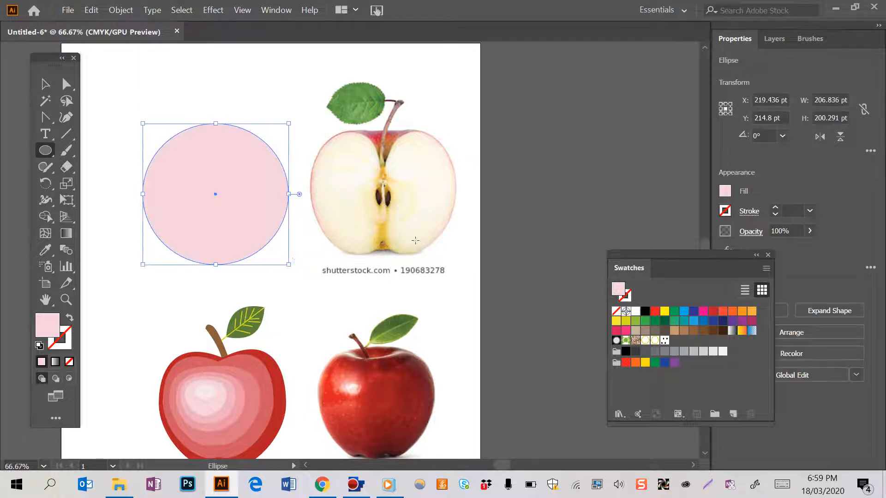
Step: Try the skin colour sampled from the halved apple photo and a green swatch as the circle's fill
click(44, 249)
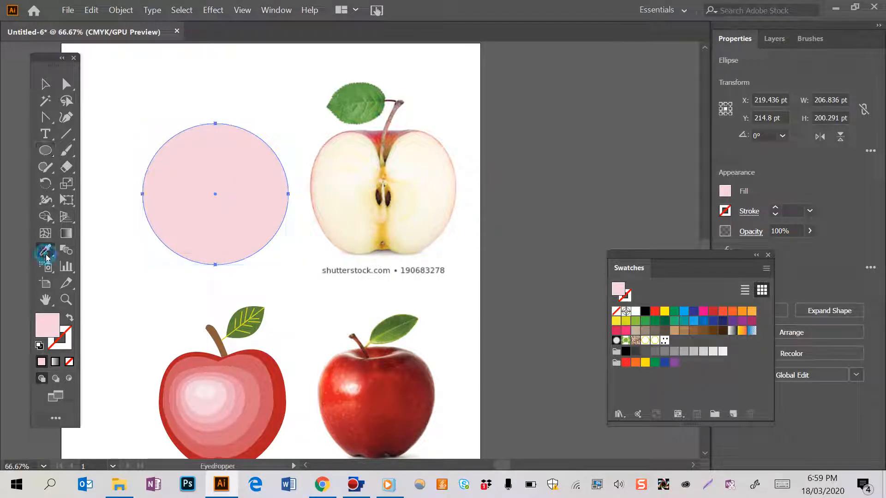
click(374, 140)
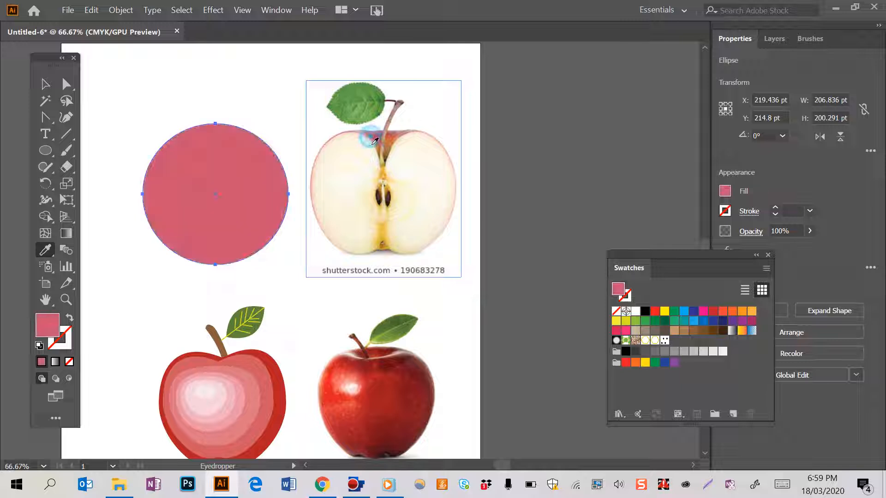
click(645, 322)
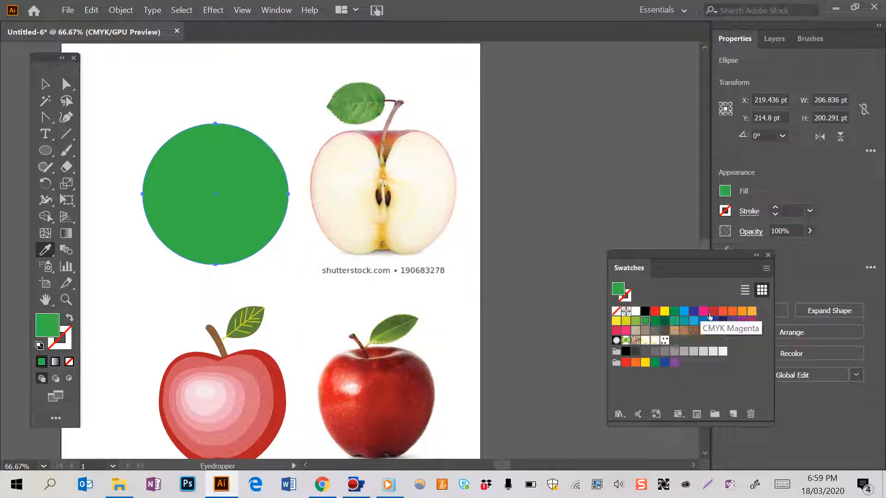
Step: Change the circle's fill to the red swatch C=15 M=100 Y=90 K=10
click(725, 190)
click(724, 190)
click(725, 190)
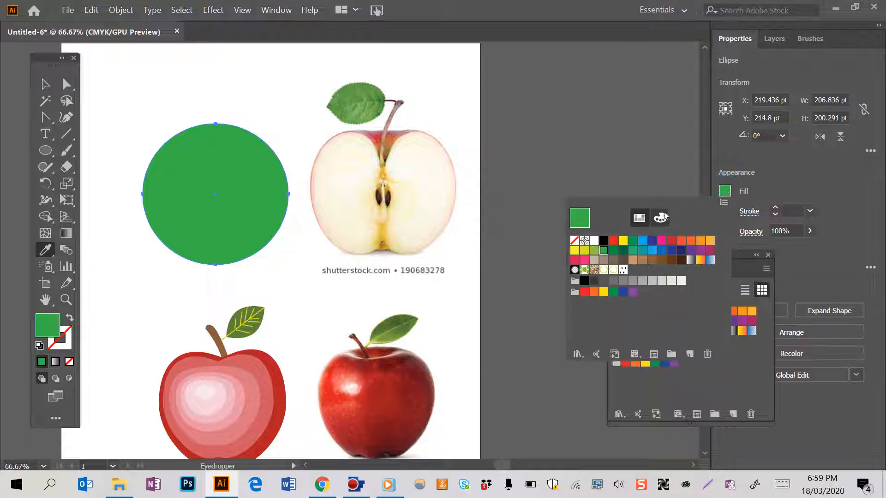
click(663, 218)
click(642, 218)
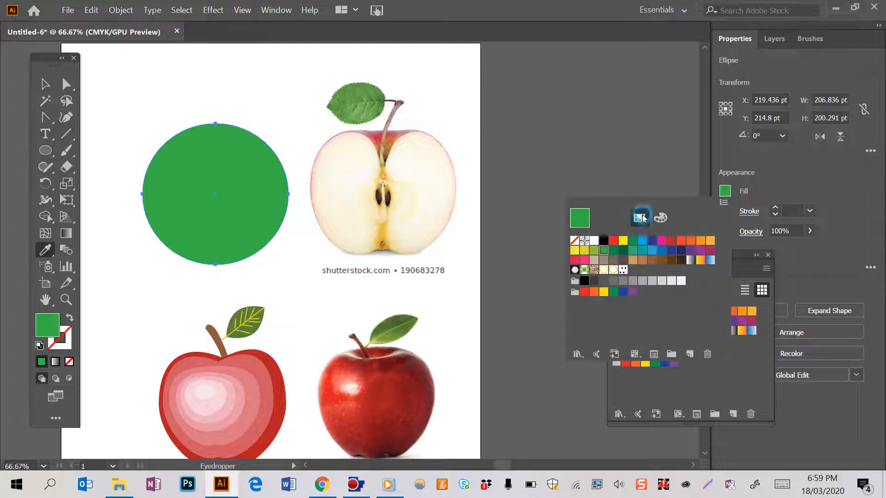
click(671, 241)
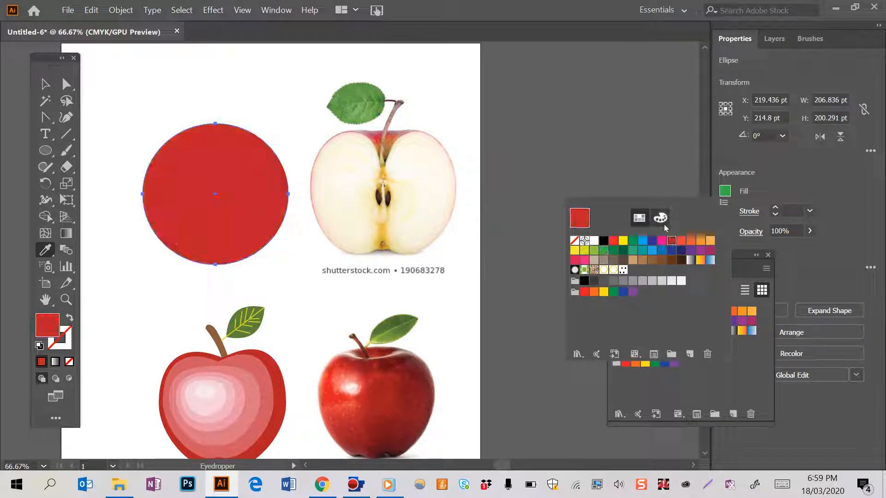
Step: Shift the circle's red fill toward orange in the colour mixer by lowering cyan to about 13% and reducing magenta
click(661, 219)
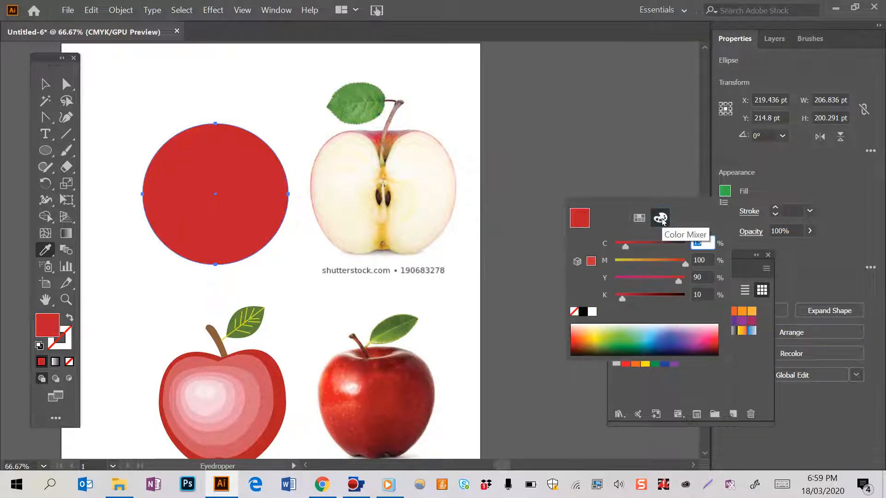
click(645, 244)
click(624, 246)
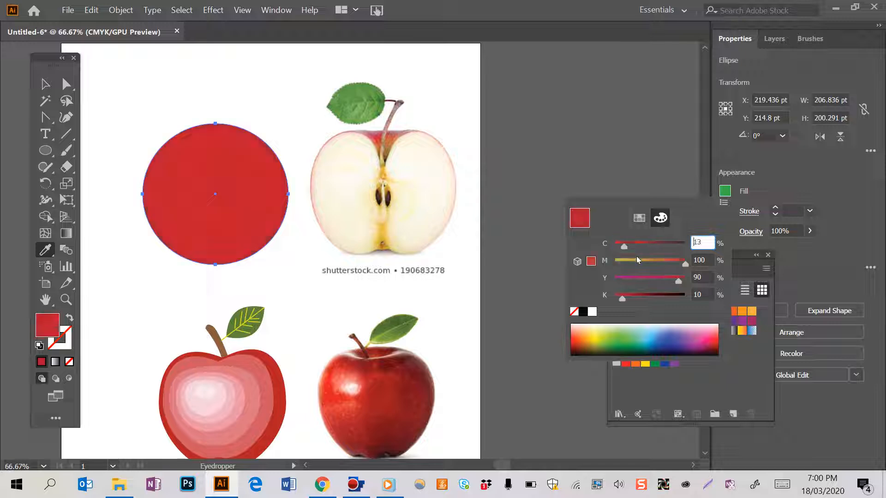
click(673, 265)
drag(673, 267, 681, 269)
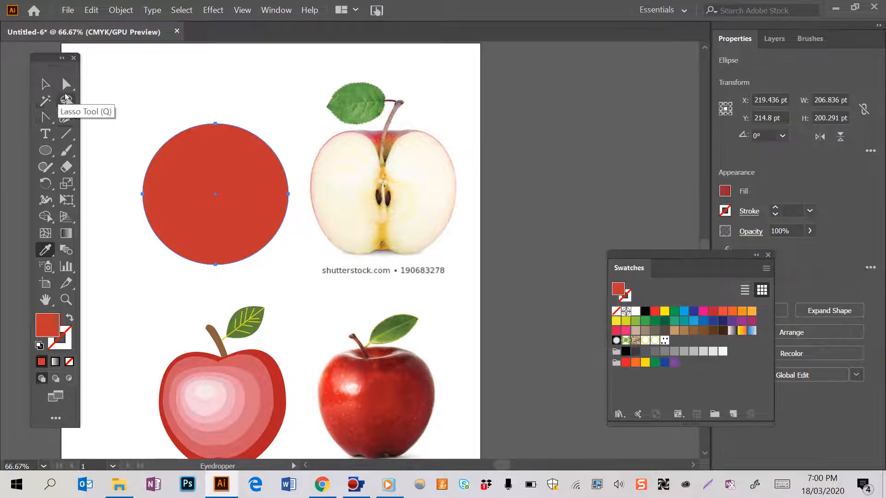
Step: Flatten the red circle's upper edge by moving its top anchor point down to about Y 135 pt
click(66, 83)
click(151, 90)
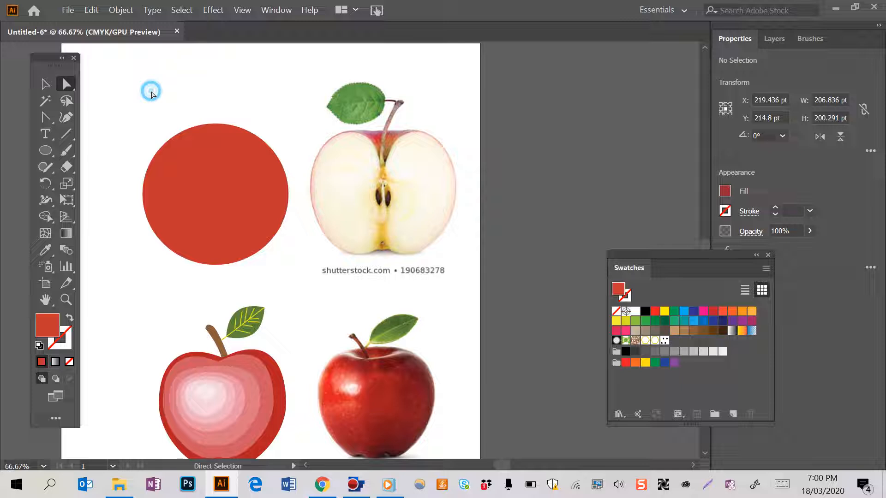
click(215, 125)
drag(216, 126, 216, 139)
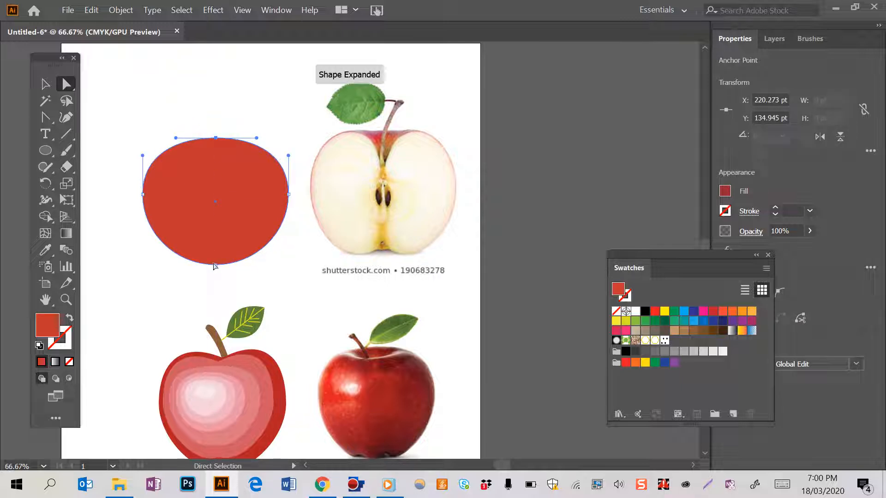
Step: Move the red shape's bottom anchor up to about Y 298 pt and angle both its handles downward to form a notch
drag(215, 264, 215, 253)
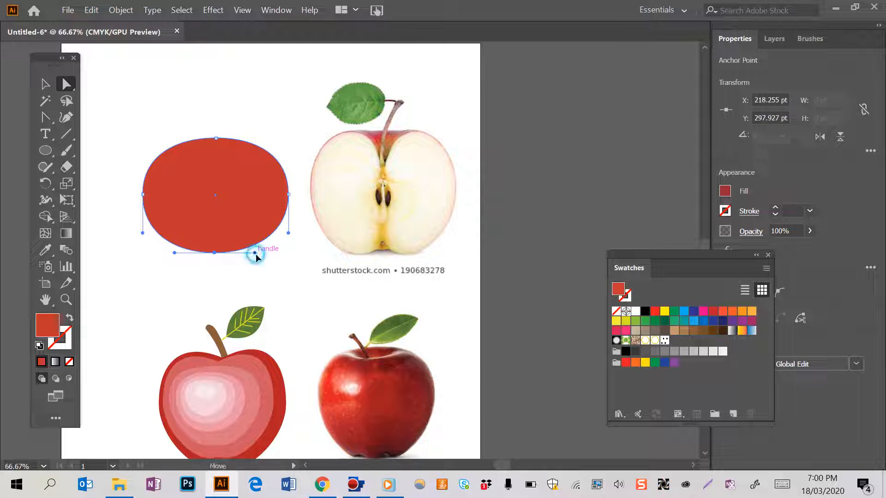
drag(254, 253, 252, 273)
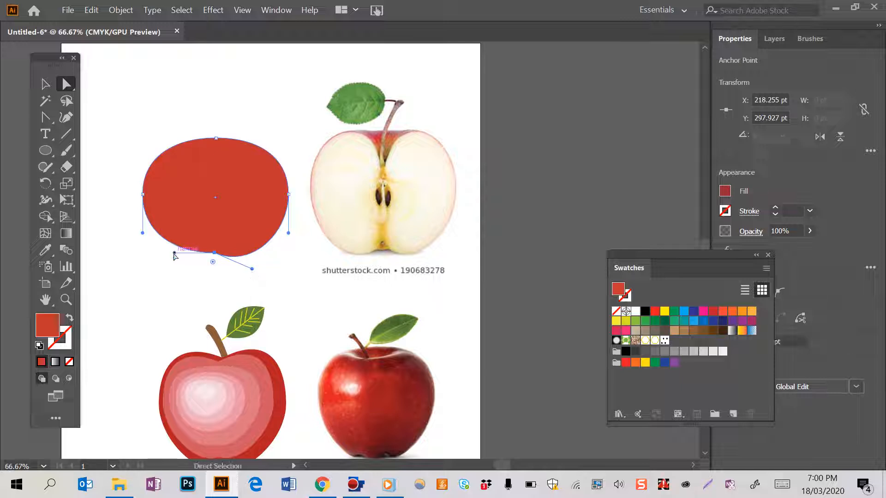
drag(176, 255, 185, 277)
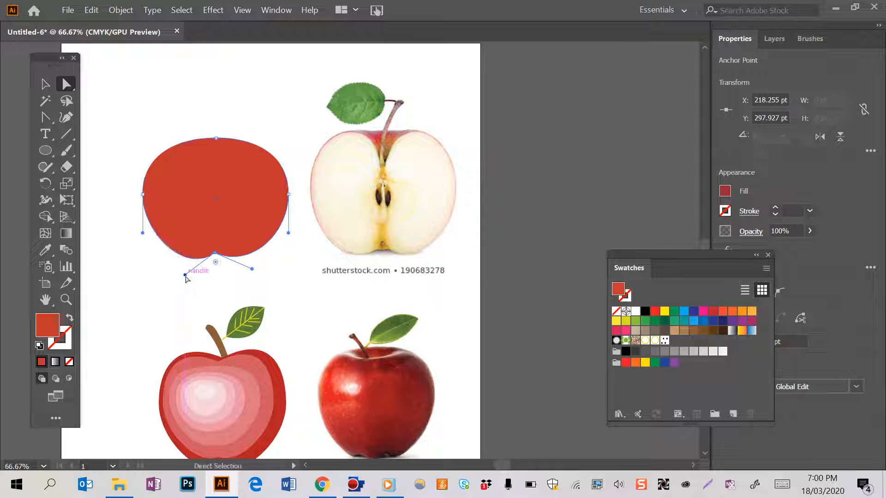
Step: Duplicate the red apple shape, align the copy over the original, and scale it down to about 198 × 165 pt
click(46, 88)
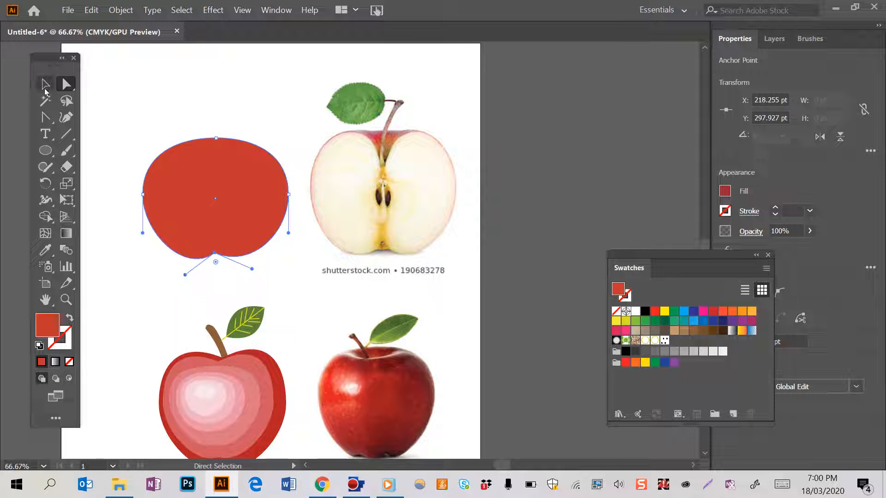
click(191, 161)
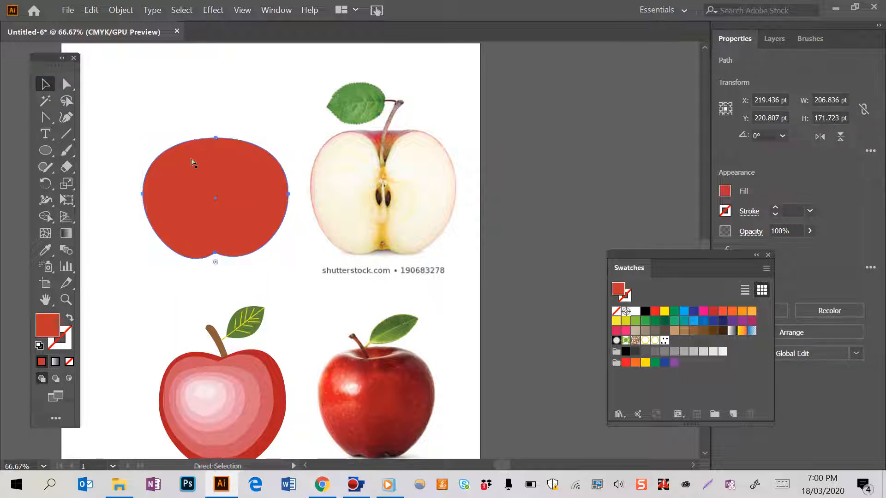
key(ctrl+v)
drag(330, 219, 200, 177)
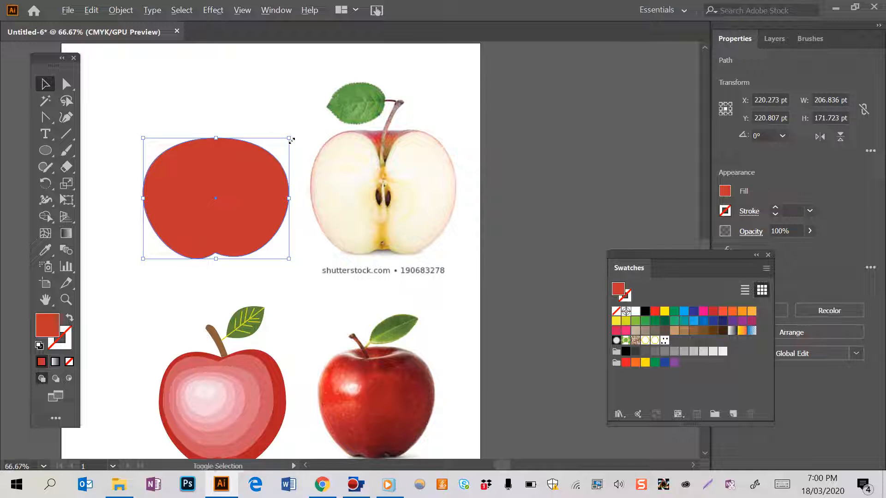
drag(291, 140, 290, 140)
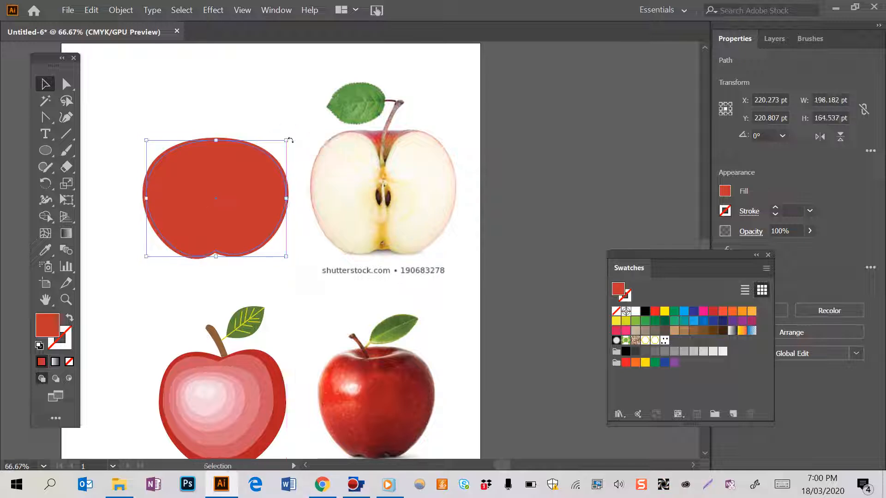
Step: Fill the smaller copy with the cream colour sampled from the flesh of the halved apple photo
click(45, 249)
click(343, 179)
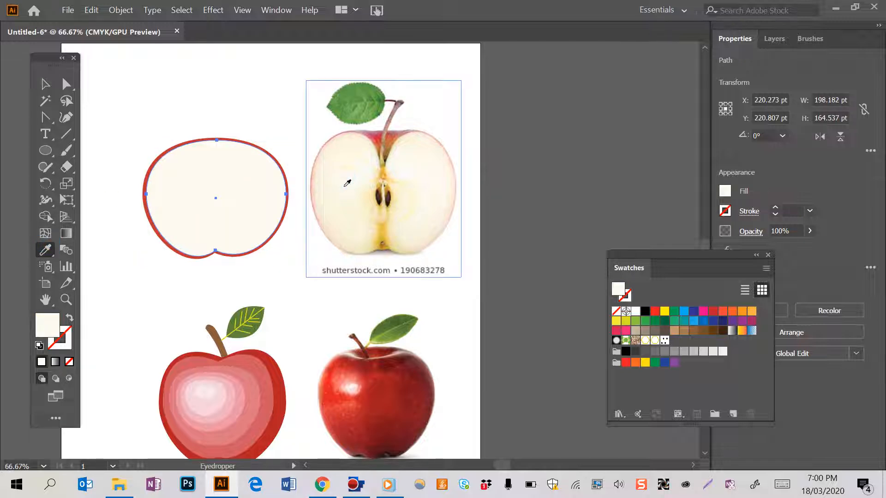
click(46, 85)
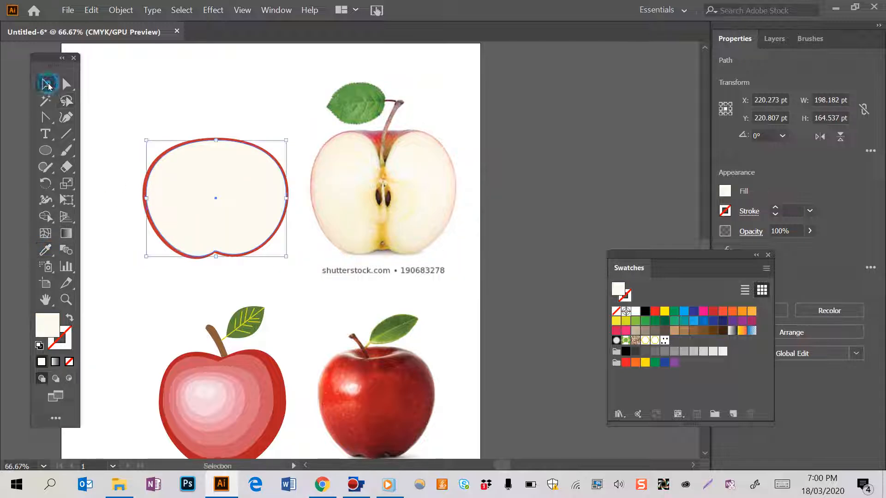
double_click(41, 335)
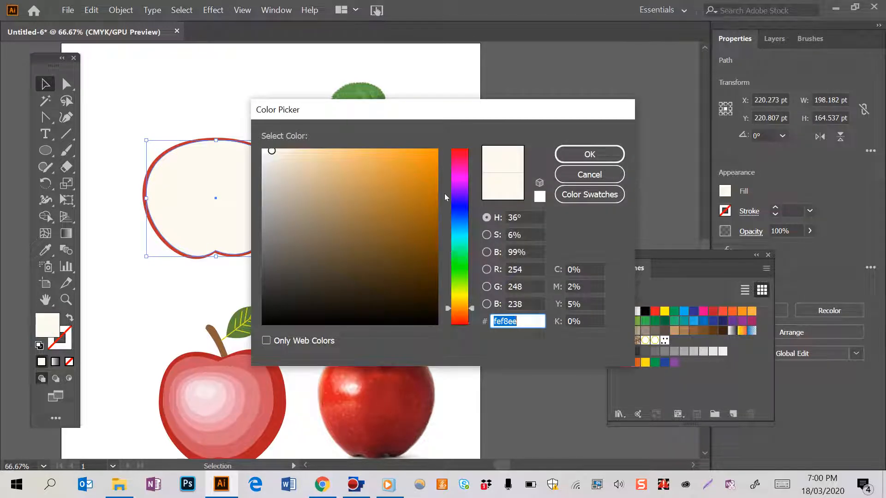
click(430, 165)
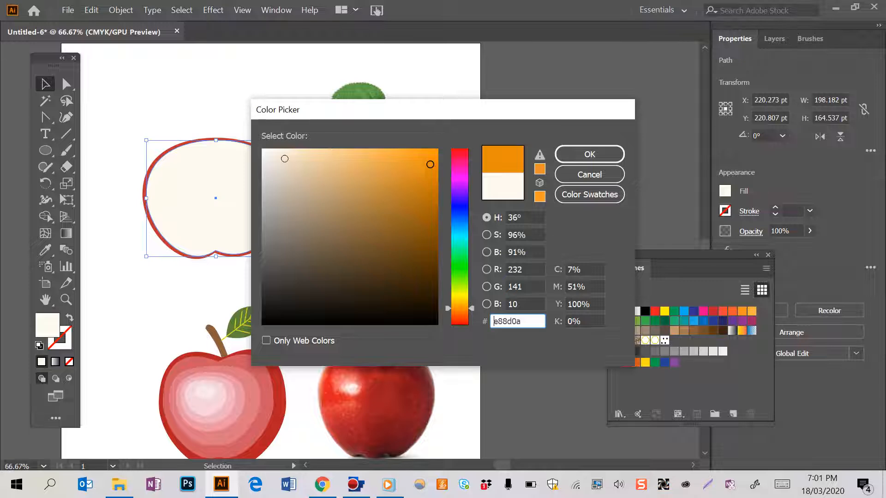
click(279, 156)
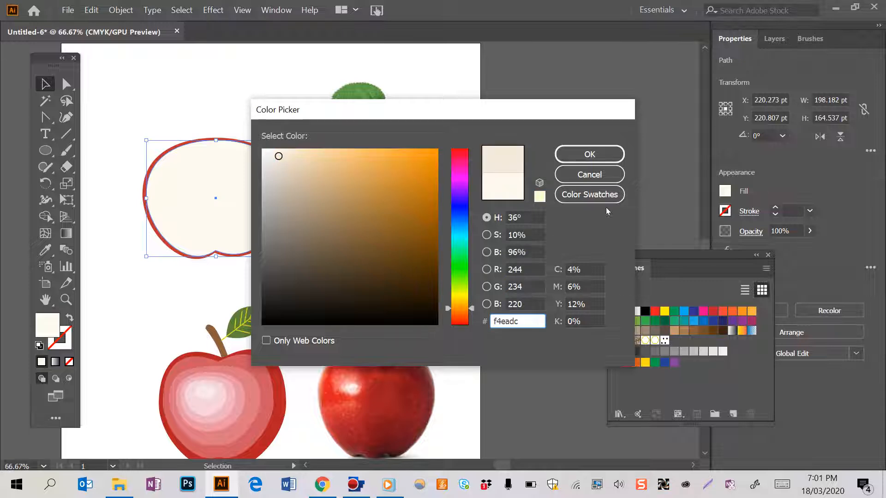
click(588, 175)
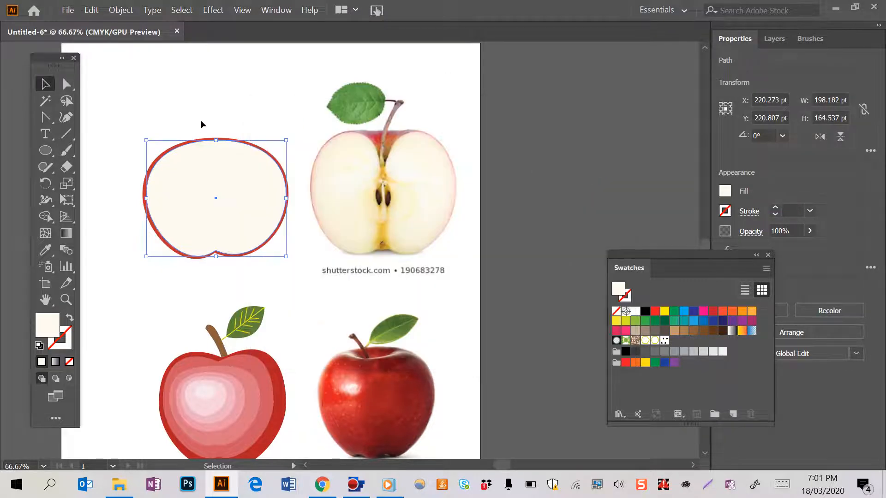
Step: Angle both handles of the cream shape's top anchor upward to form two rounded lobes
click(69, 96)
click(190, 85)
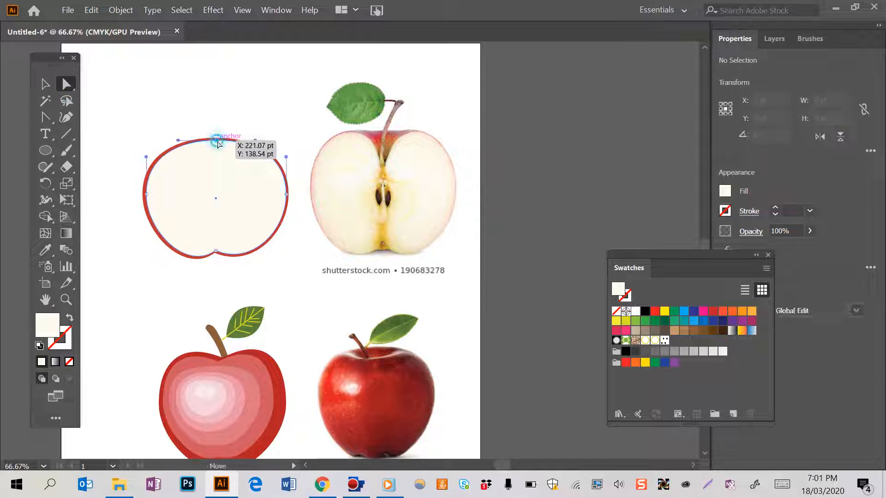
click(218, 141)
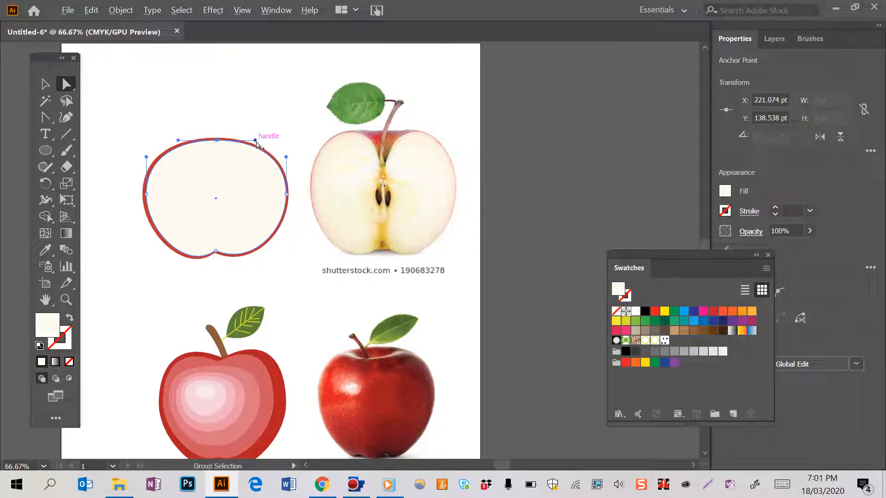
drag(257, 144, 266, 109)
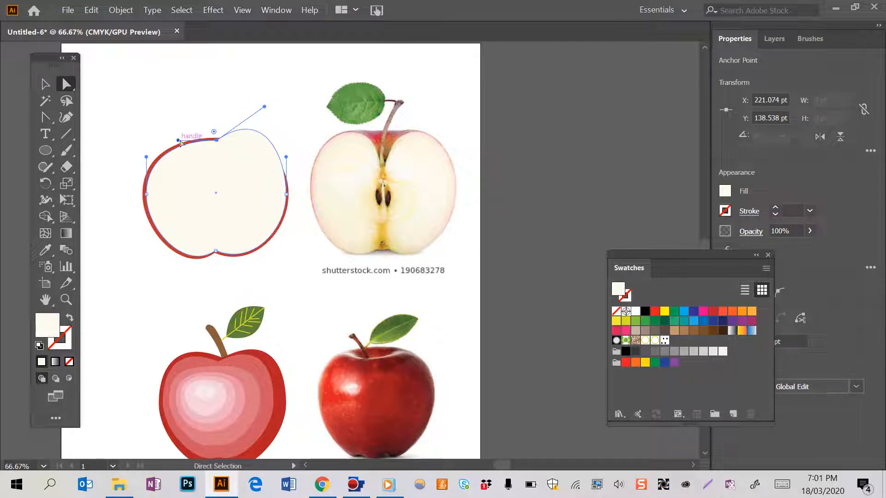
drag(180, 142, 174, 99)
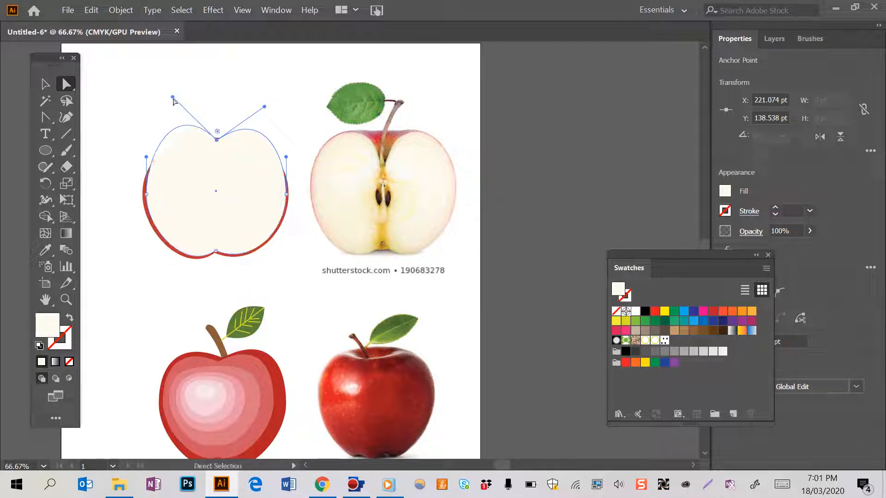
Step: Move the cream shape's top anchor down to about Y 193 pt, forming a deep V-shaped dip that exposes the red skin
drag(216, 139, 218, 184)
click(219, 184)
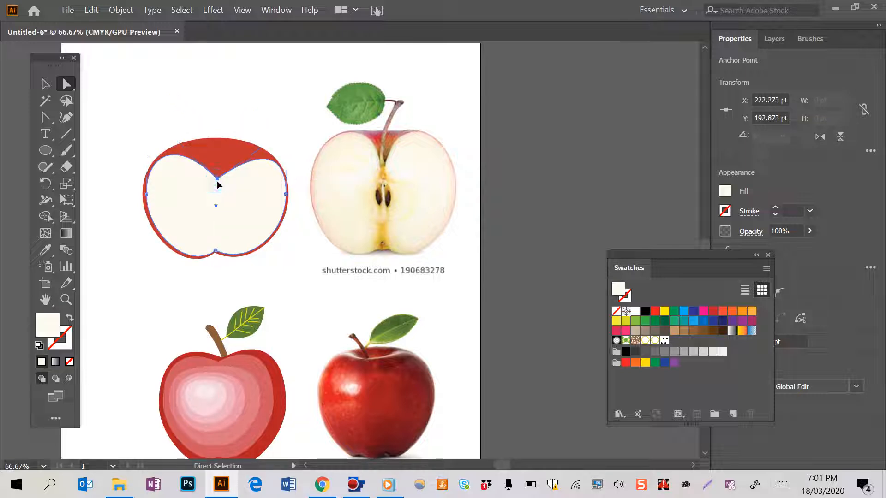
drag(217, 179, 220, 168)
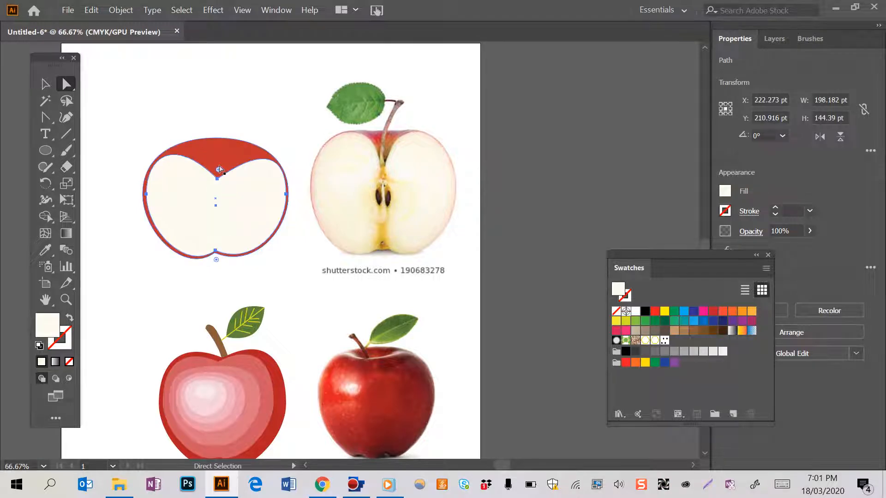
Step: Steepen both handles of the cream shape's dip anchor so the two lobes become rounder and fill more of the red outline
key(ctrl+equal)
key(ctrl+equal)
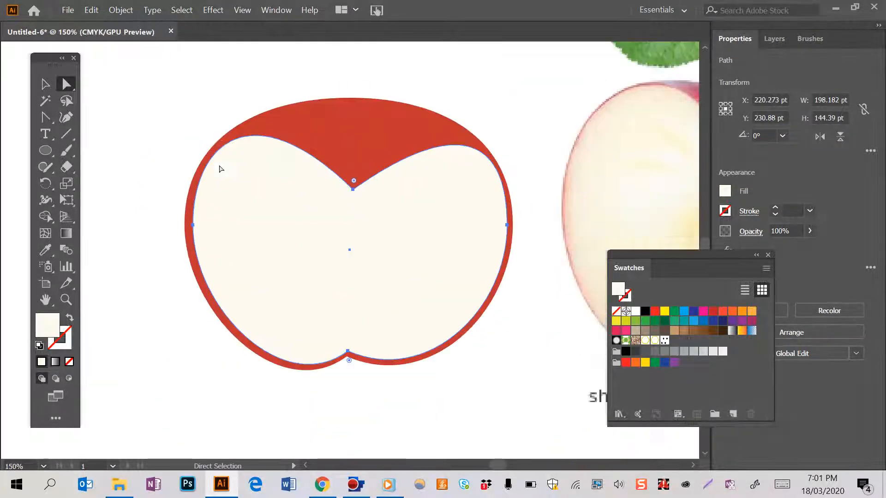
click(213, 106)
drag(354, 189, 354, 191)
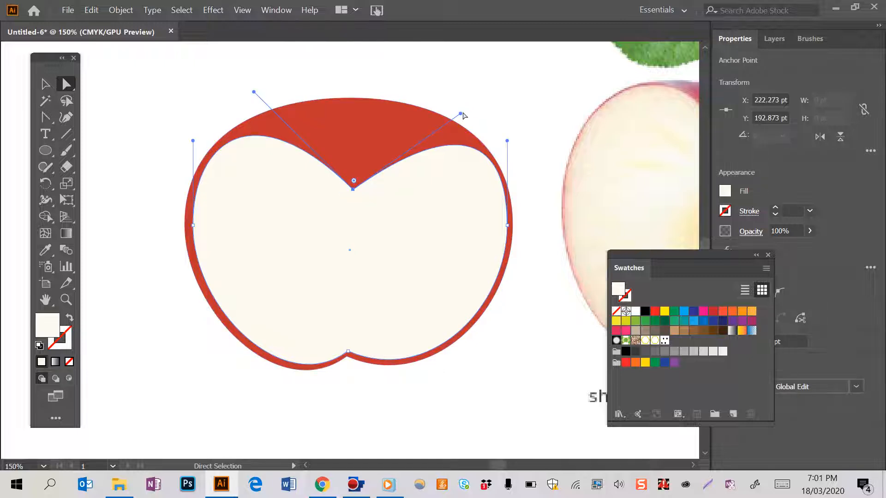
drag(461, 114, 416, 81)
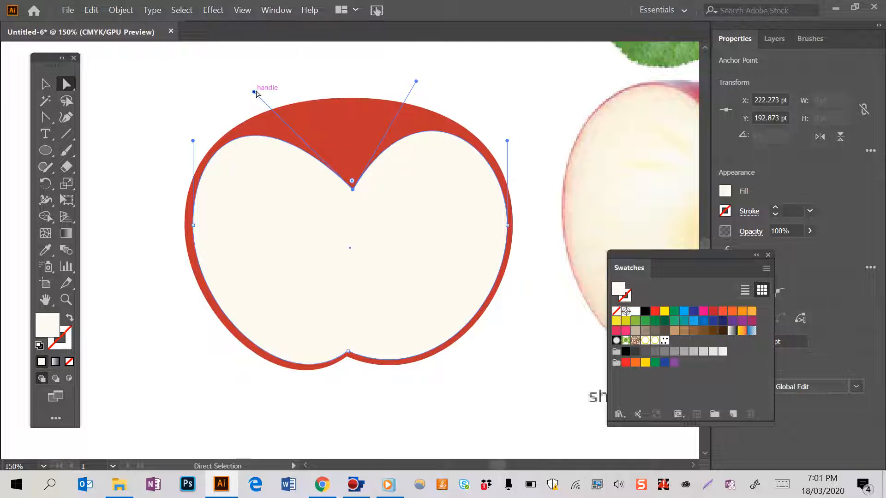
drag(256, 92, 283, 75)
scroll(468, 114, right, 6)
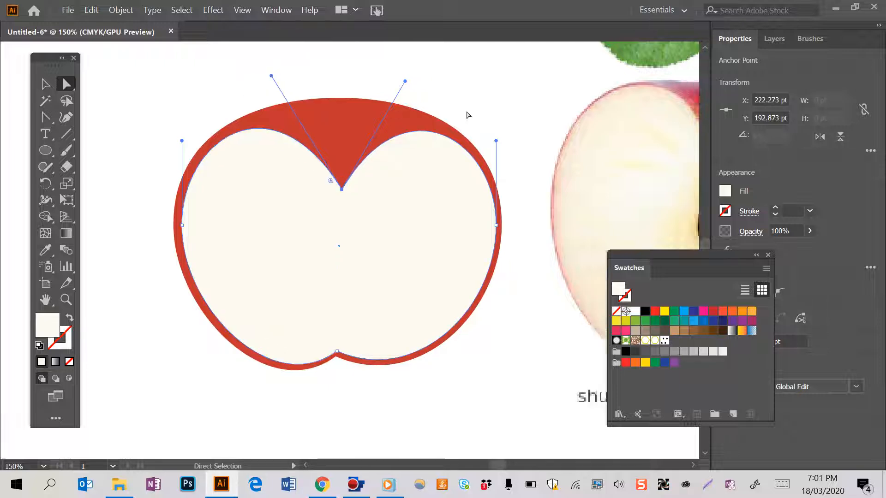
scroll(468, 115, left, 3)
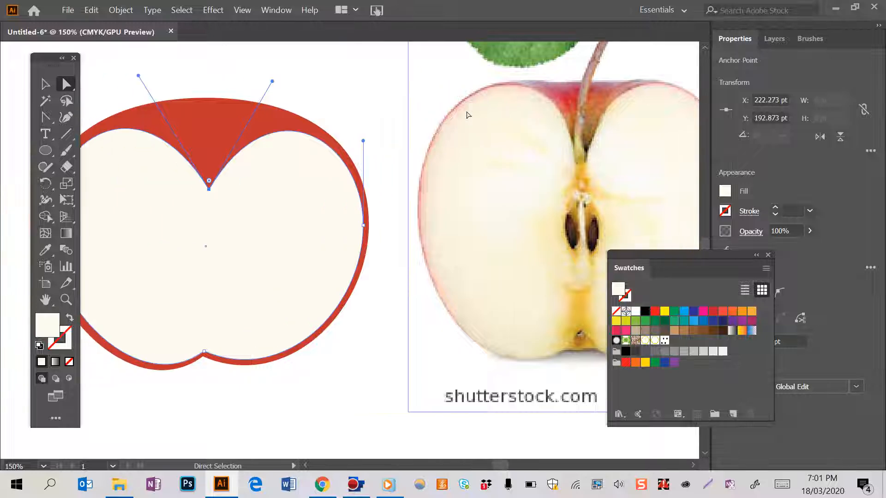
Step: Draw a narrow vertical ellipse about 6.7 × 22.4 pt between the apple and the photo, and convert its top and bottom anchors to sharp corners
click(46, 150)
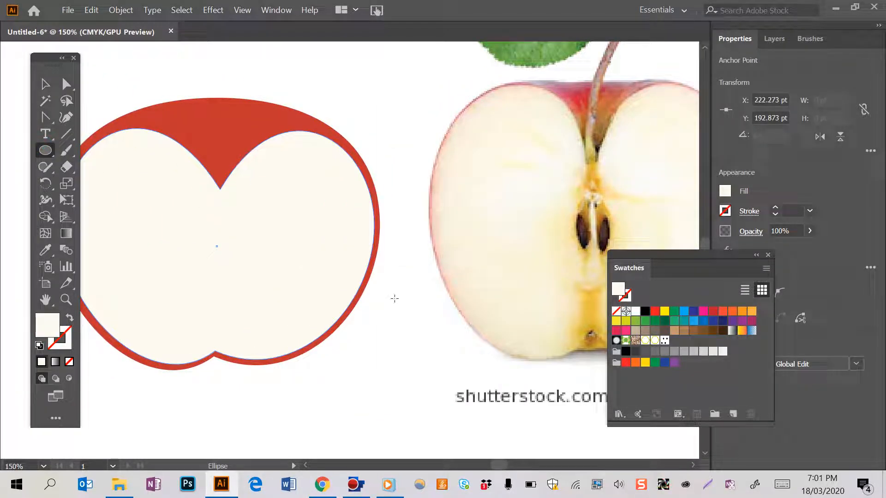
drag(390, 294, 405, 336)
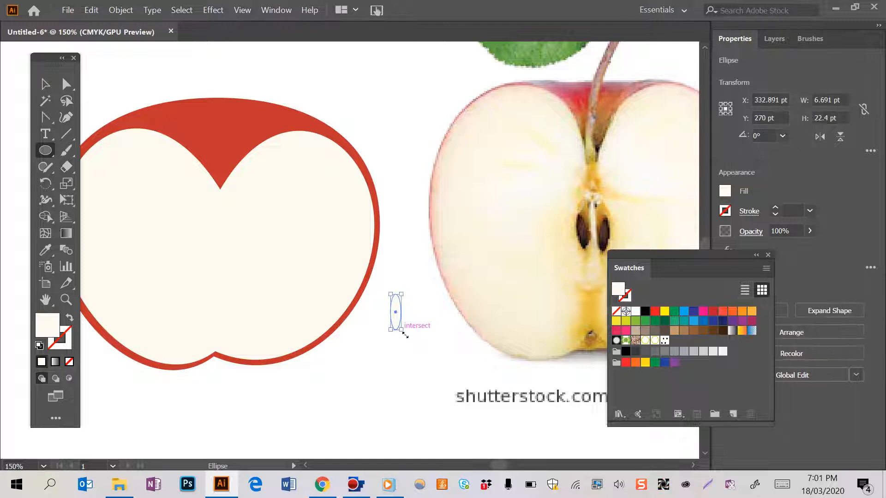
click(43, 118)
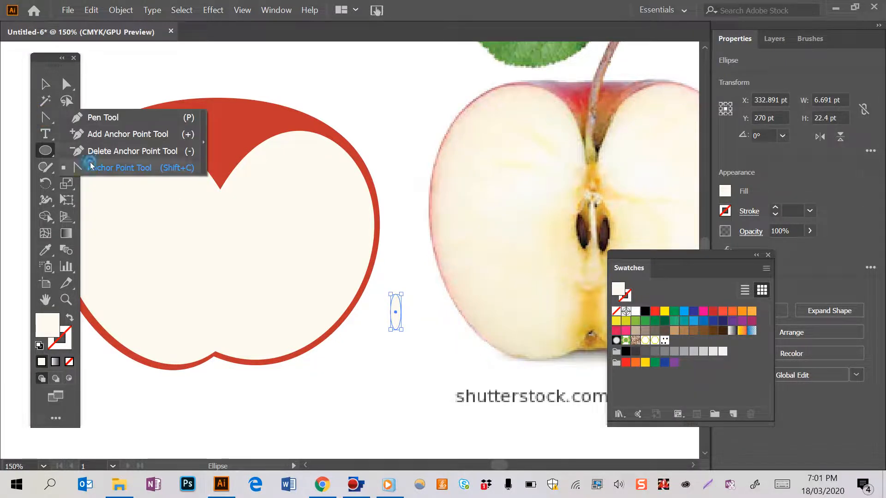
click(106, 167)
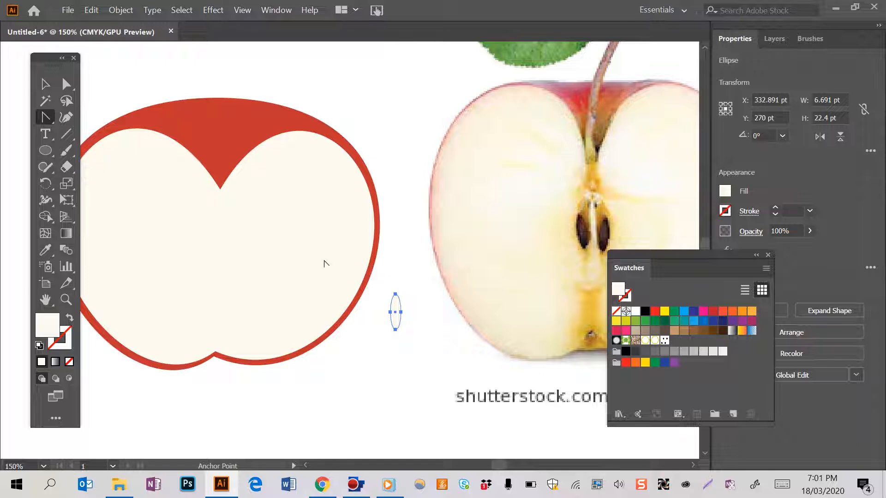
click(395, 294)
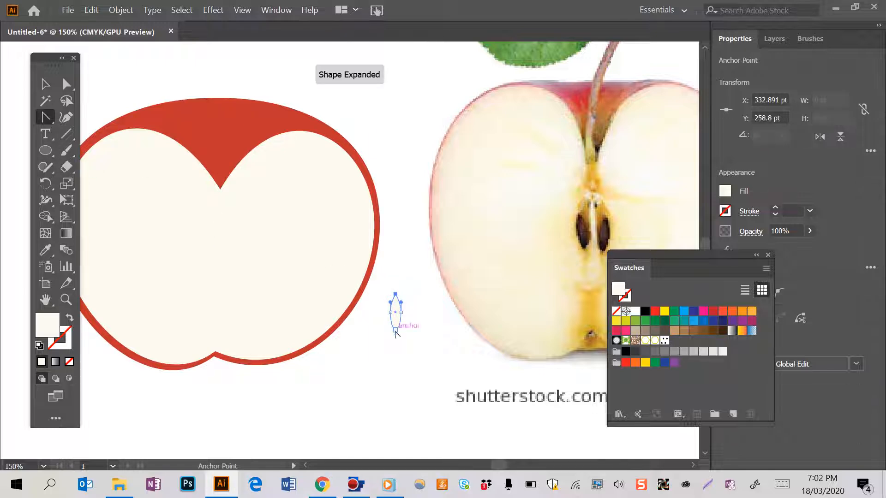
click(395, 329)
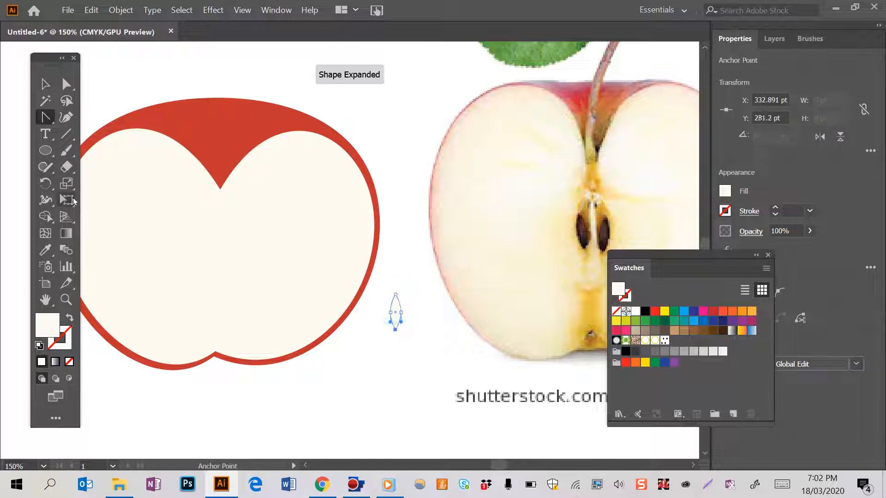
Step: Fill the pointed seed shape with a dark brown swatch and deselect it
click(723, 194)
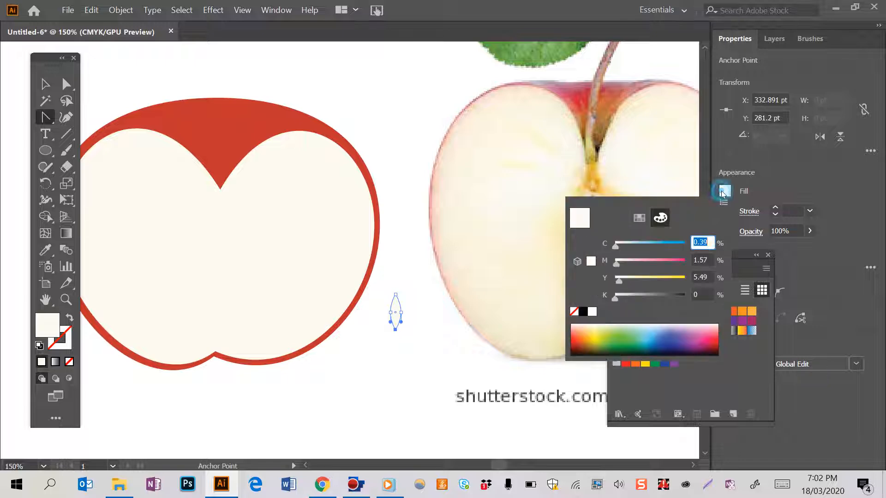
click(638, 219)
click(677, 262)
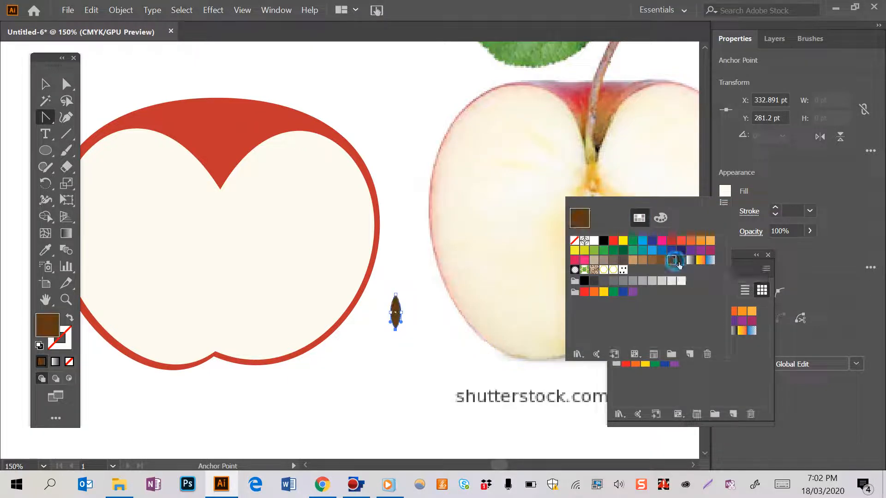
click(45, 85)
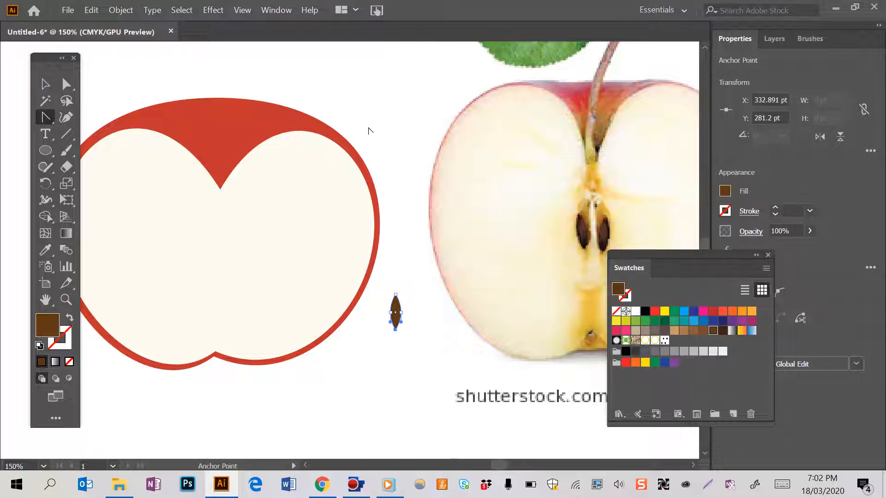
click(51, 83)
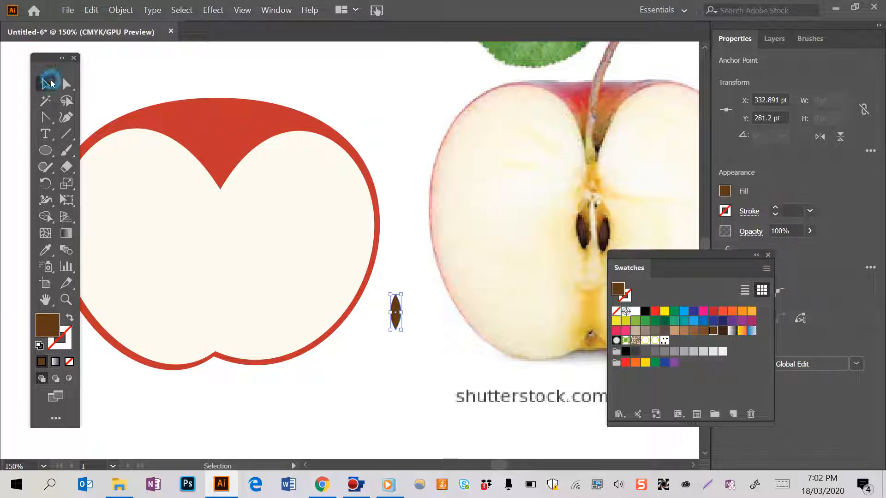
click(390, 225)
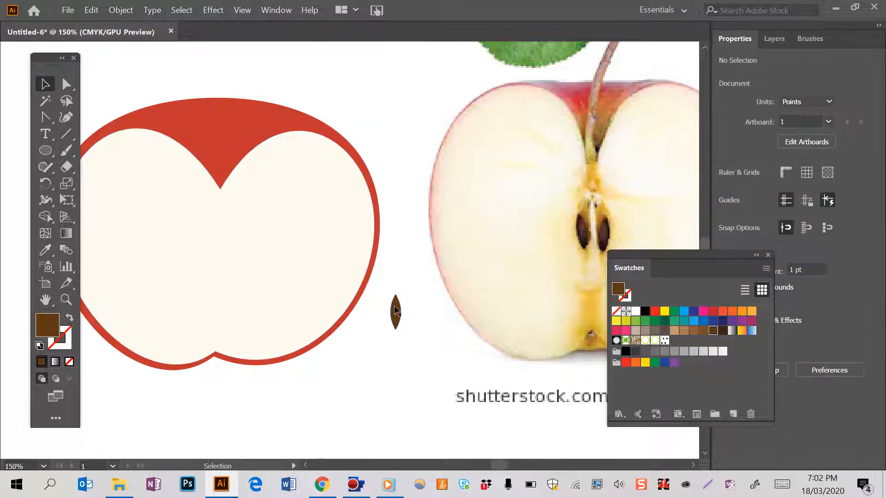
Step: Place the seed and a duplicate side by side at the apple's centre, rotating the left one to about 5° and the right one to about 350°
drag(395, 310, 215, 264)
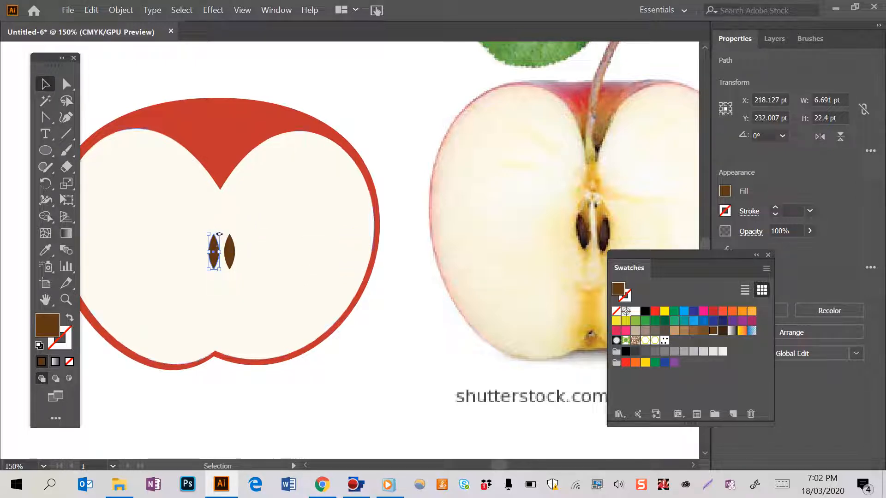
drag(215, 227, 213, 233)
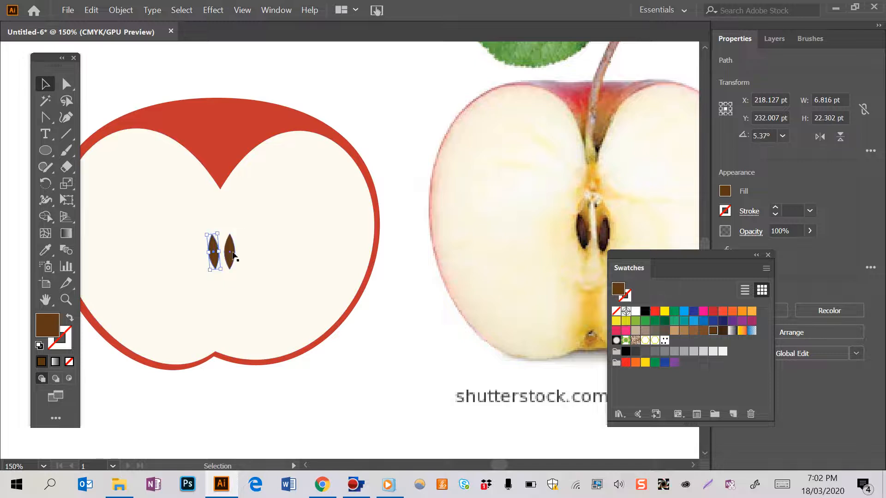
click(233, 257)
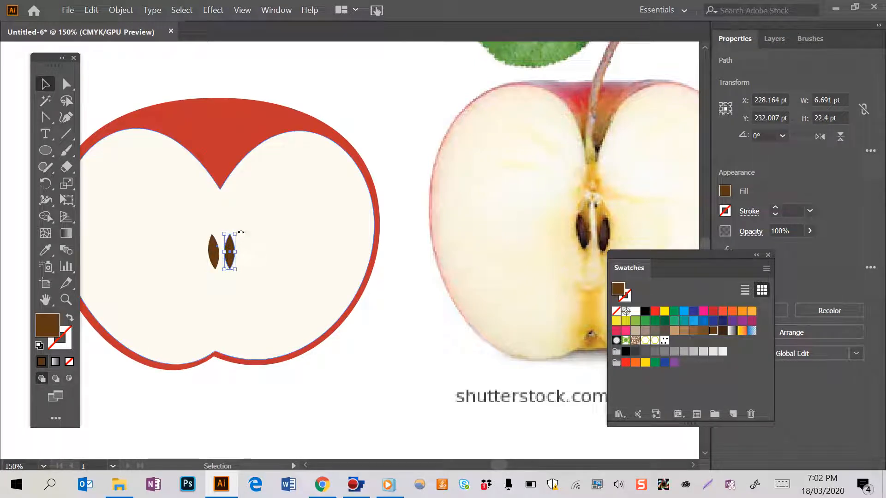
drag(240, 231, 242, 231)
Step: Draw the stem's left edge with the Pen tool, curving from about X 237 pt, Y 88 pt above the apple down to the flesh's dip
scroll(242, 230, down, 1)
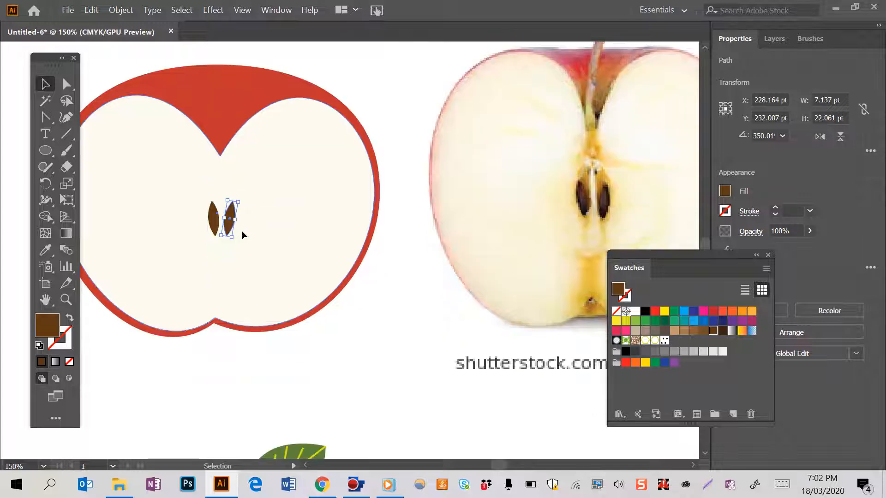
scroll(242, 231, right, 3)
scroll(241, 231, left, 4)
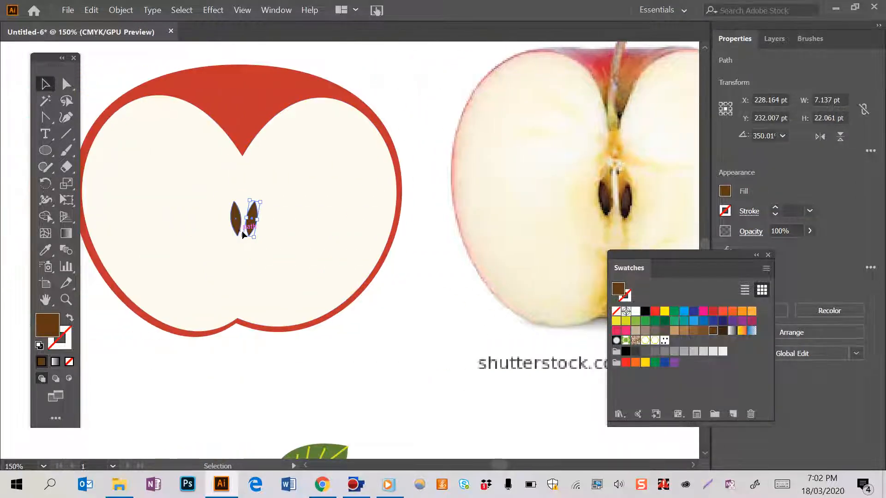
scroll(242, 231, up, 3)
right_click(242, 235)
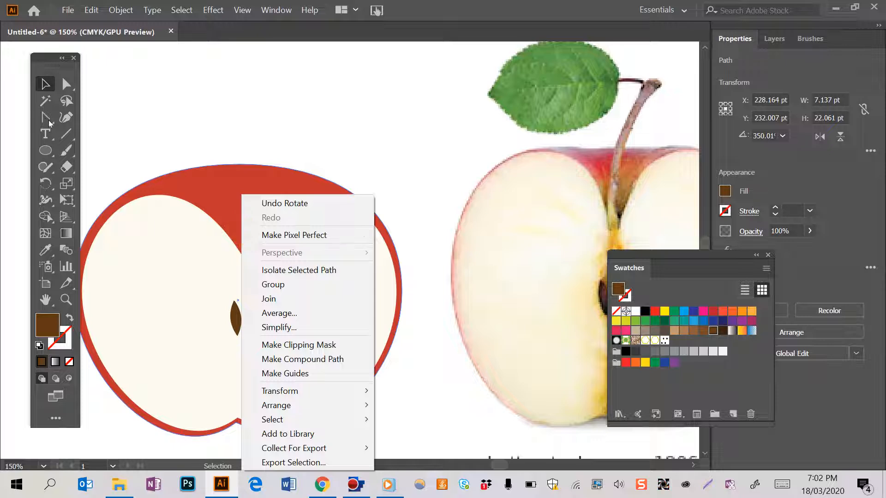
click(61, 133)
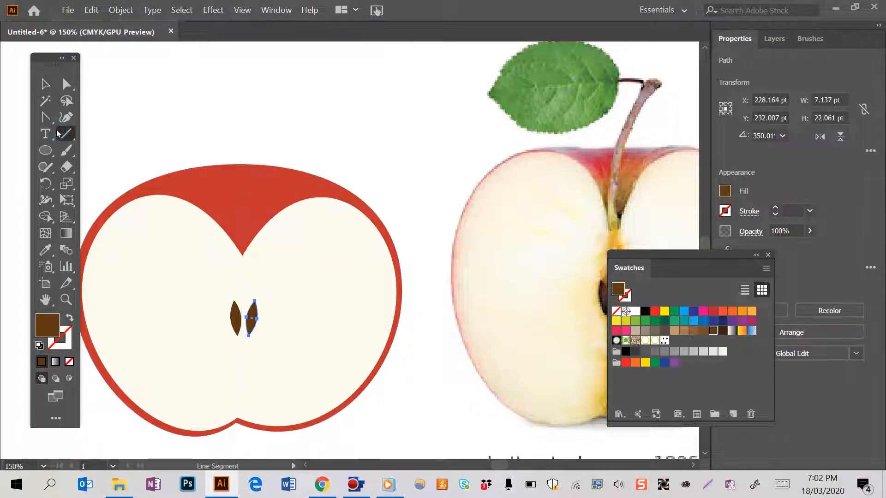
click(48, 121)
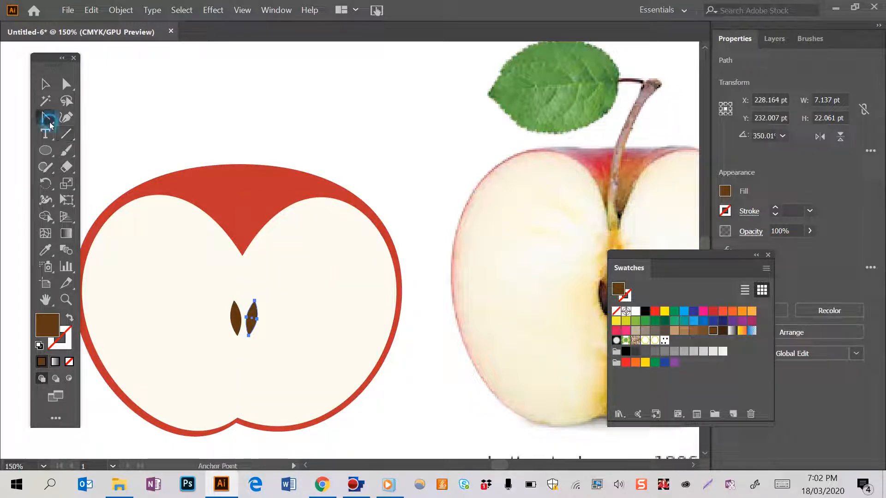
click(49, 121)
click(73, 118)
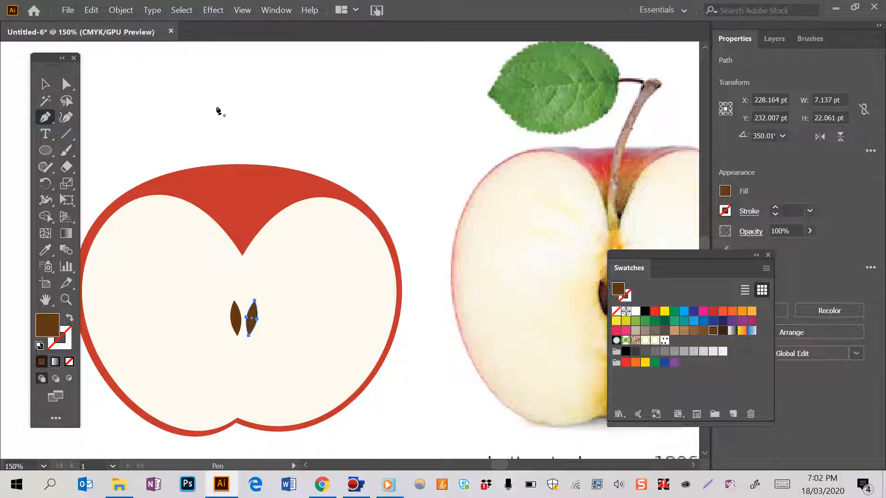
click(266, 90)
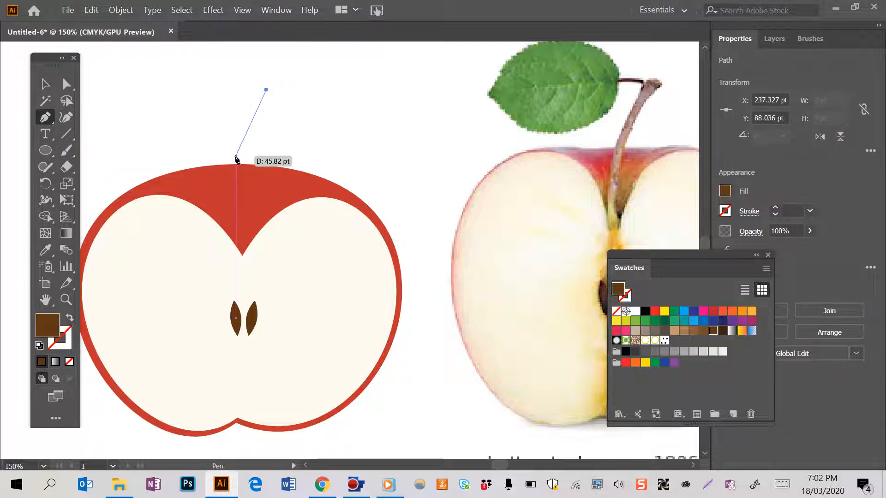
drag(235, 160, 234, 191)
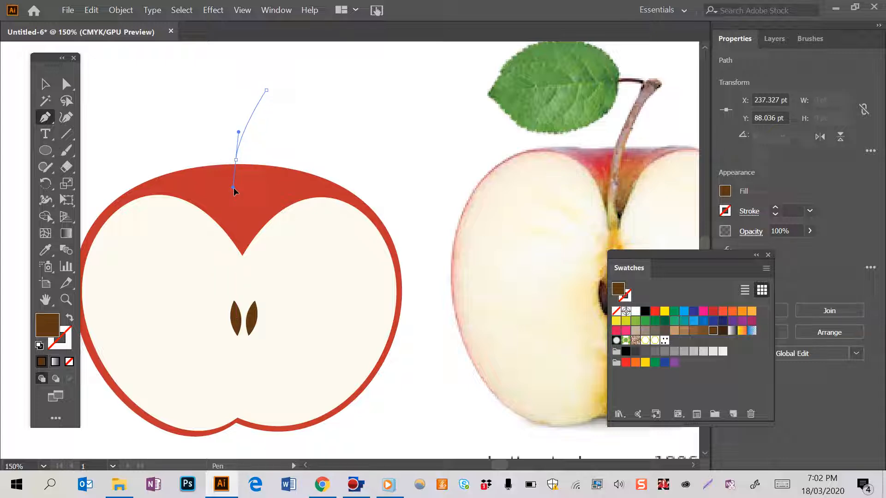
click(242, 250)
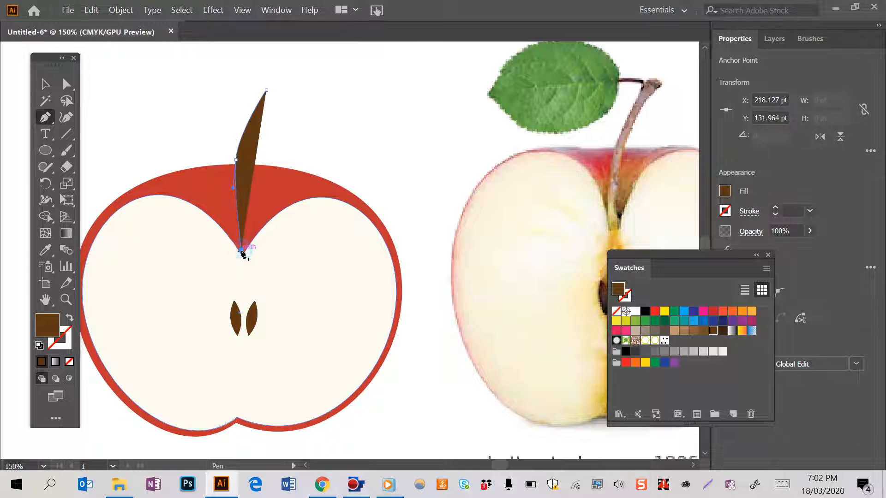
Step: Trace the stem's right edge back up to close a slender curved outline, and fill it with a light tan swatch
click(246, 250)
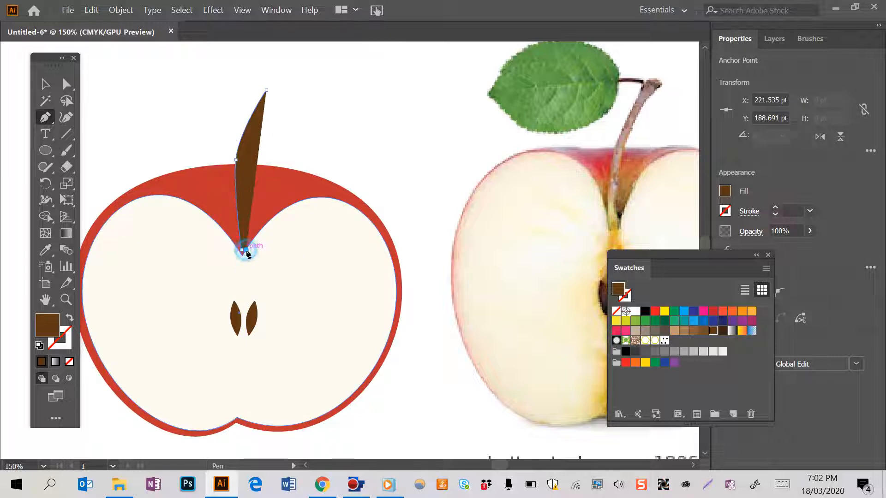
click(245, 162)
drag(245, 163, 262, 123)
drag(259, 124, 275, 95)
click(274, 90)
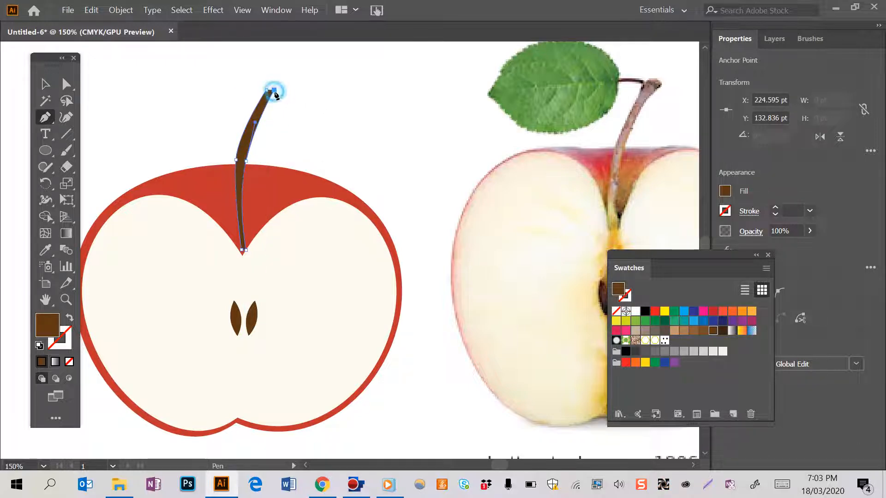
click(268, 91)
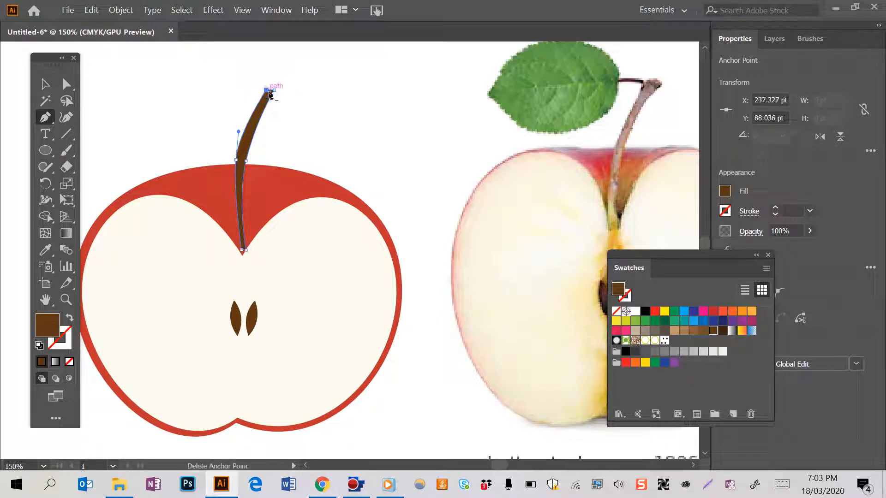
click(675, 331)
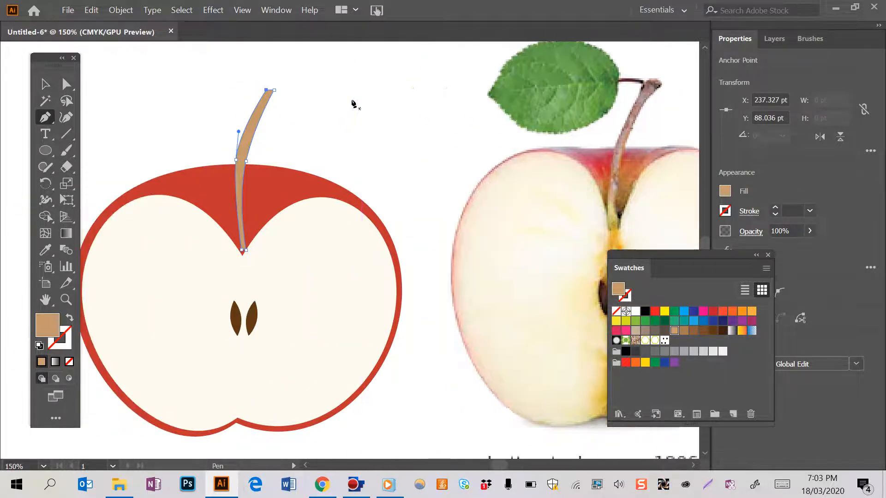
Step: Draw a horizontal ellipse about 56 × 36 pt above the apple's left lobe as the base of the leaf
scroll(353, 103, left, 3)
scroll(352, 101, up, 2)
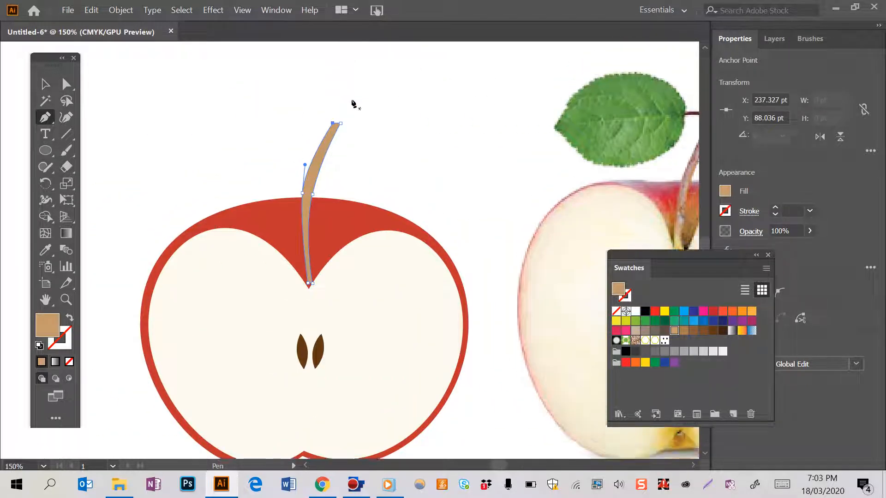
click(44, 150)
drag(164, 87, 258, 149)
Step: Convert the ellipse's left and right anchors to sharp corners and fill the leaf with a light green swatch
click(46, 118)
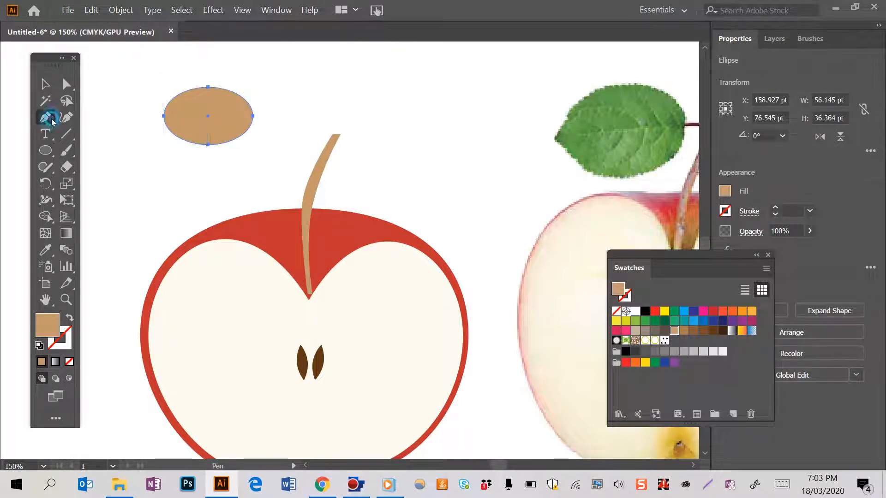
drag(52, 122, 88, 166)
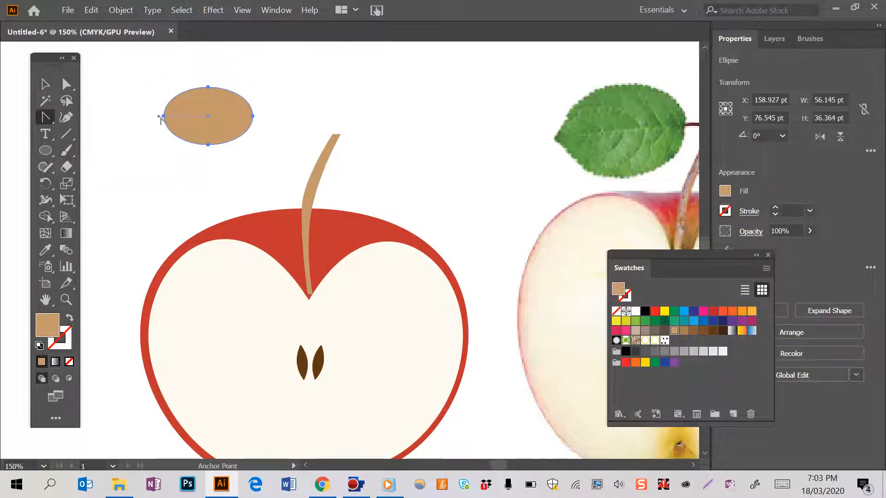
click(164, 116)
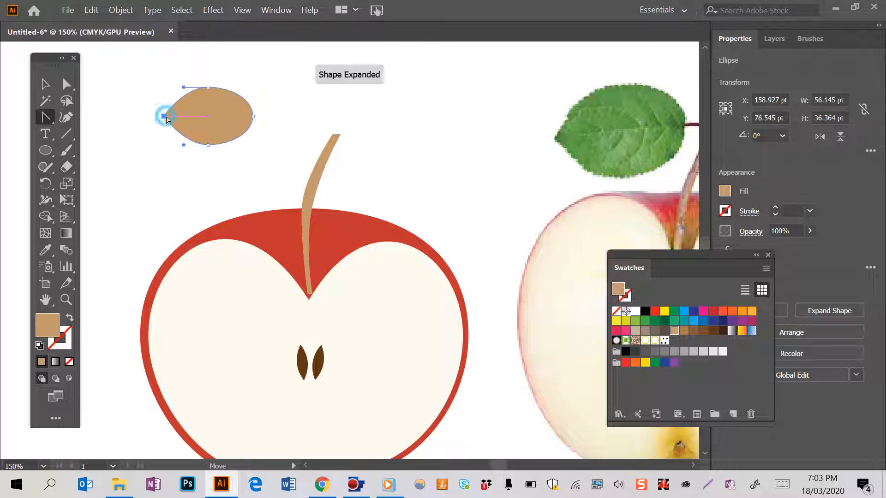
click(254, 115)
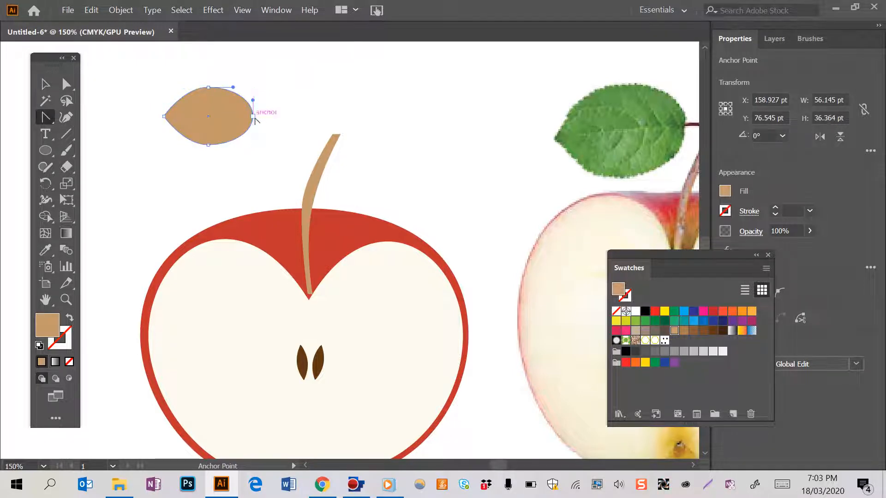
click(254, 116)
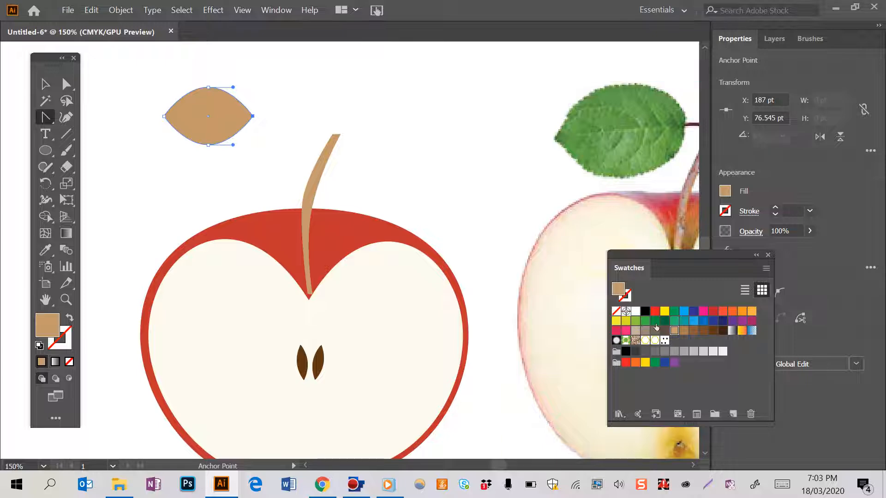
click(636, 321)
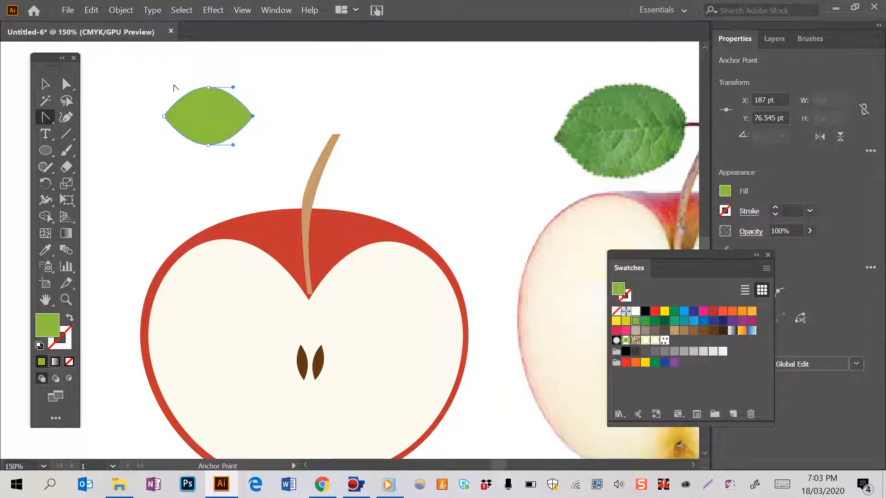
scroll(381, 116, right, 3)
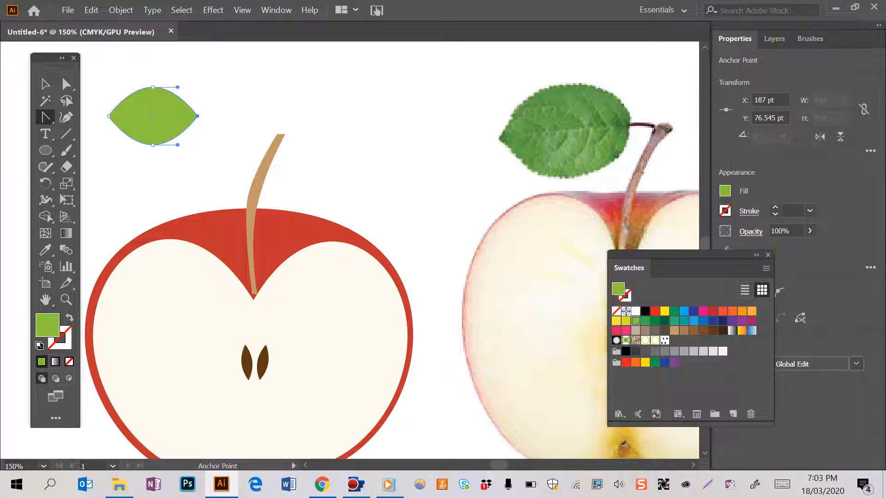
Step: Undo the corner conversion at the leaf's stem end and fill the leaf with the green swatch C=75 M=0 Y=100 K=0
key(ctrl+z)
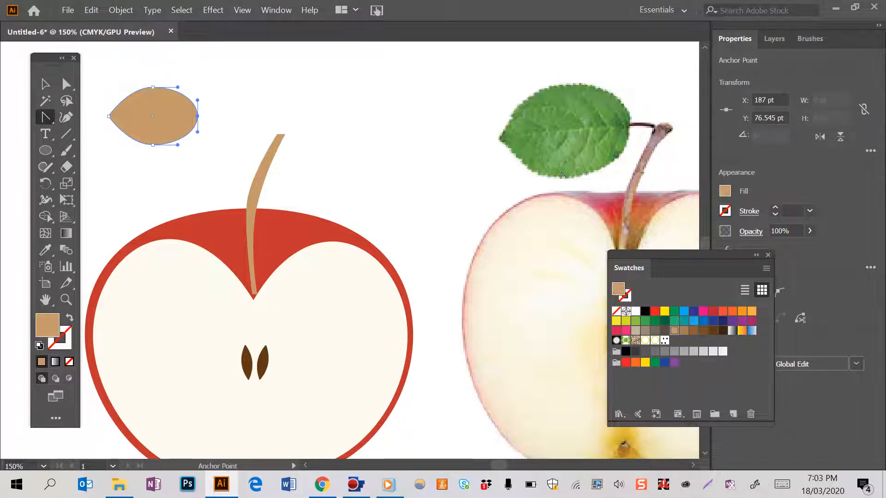
click(647, 321)
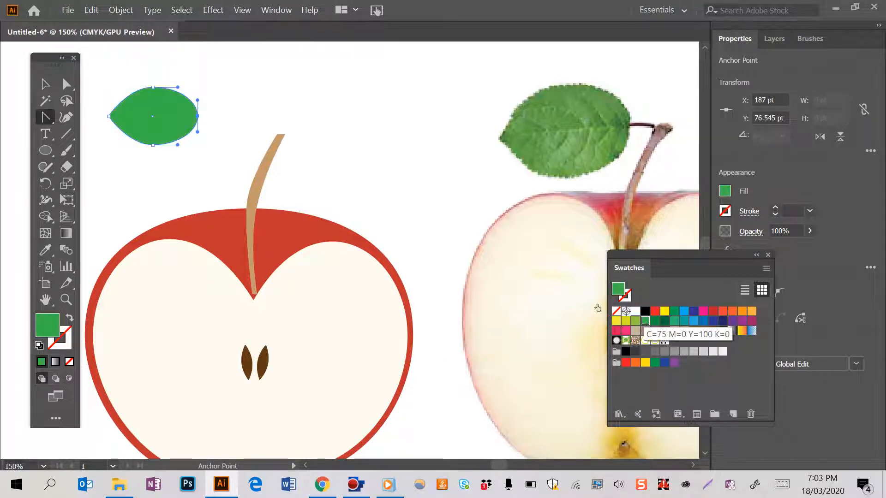
Step: Move the leaf down beside the upper part of the stem and enlarge it proportionally to about 68 × 44 pt
click(49, 87)
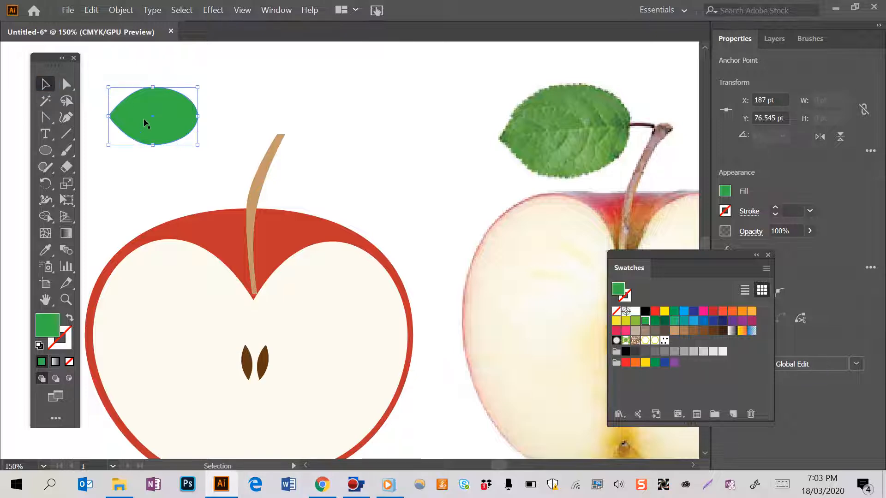
drag(145, 122, 202, 160)
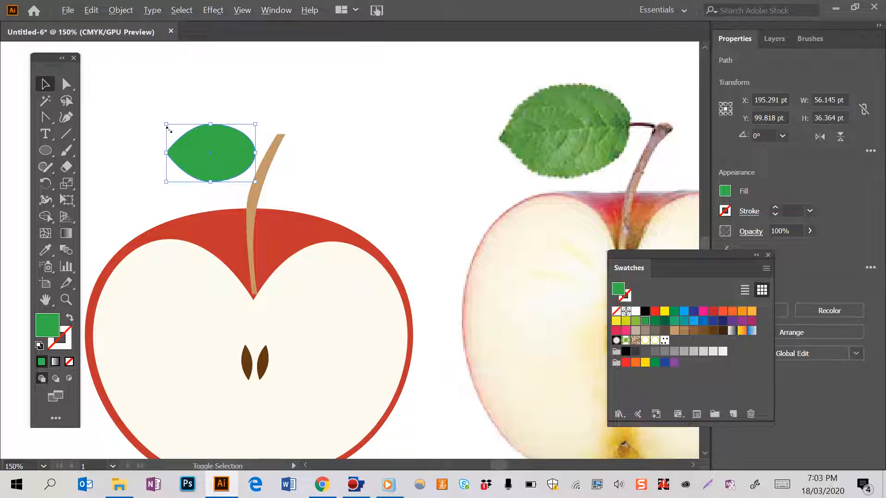
drag(167, 128, 148, 120)
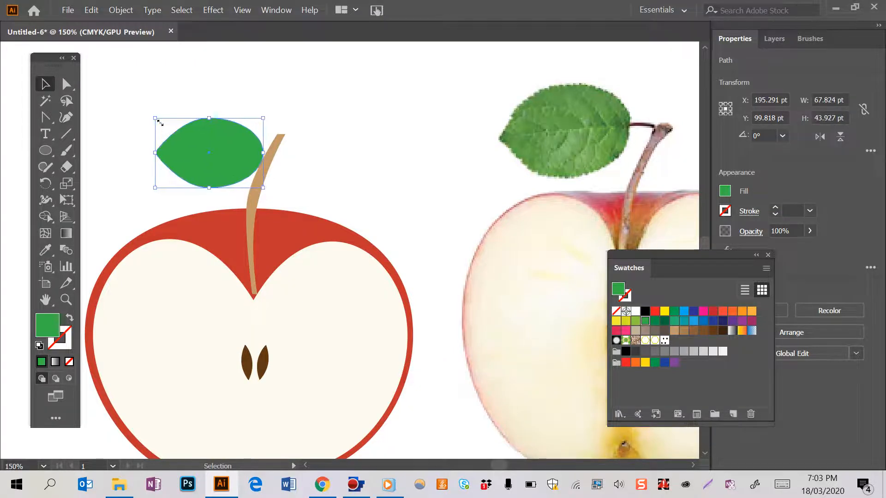
click(65, 133)
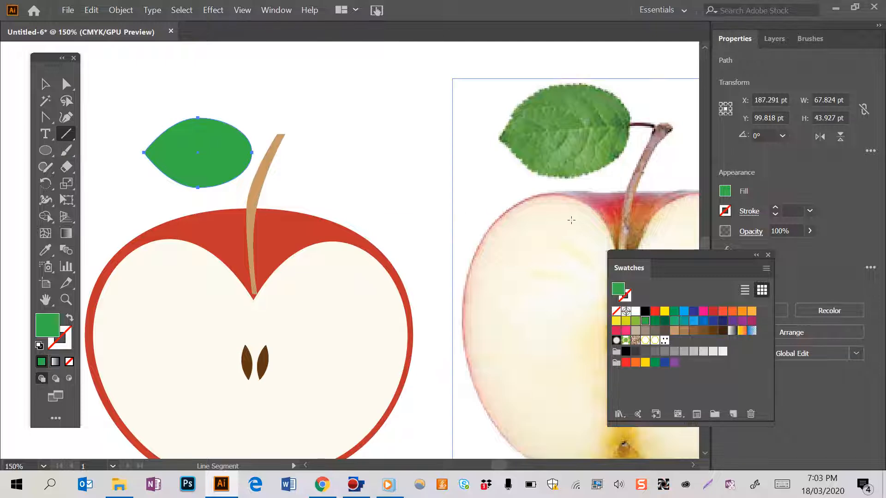
click(712, 331)
key(ctrl+z)
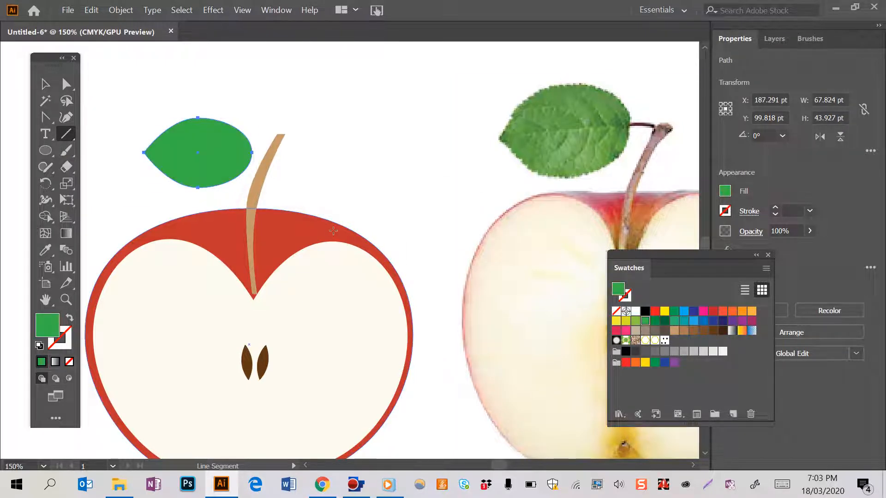
Step: Deselect the leaf and draw a short line about 8 pt wide from the stem to the leaf's rounded end
click(50, 84)
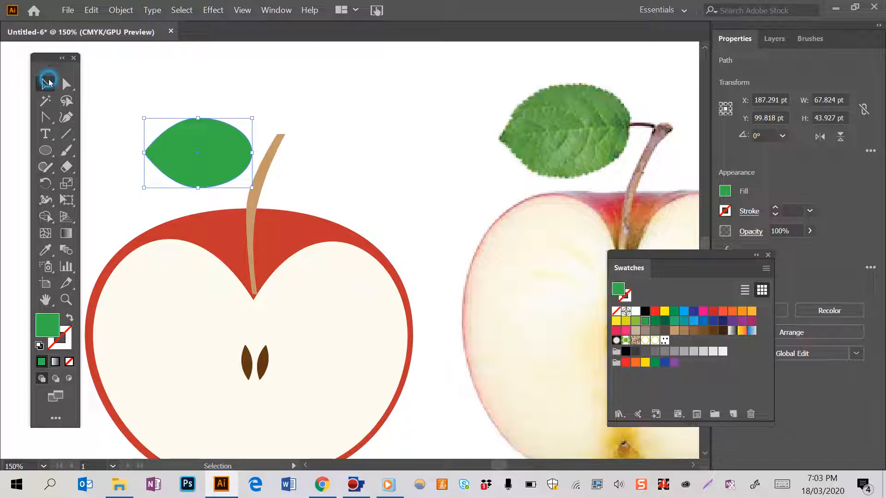
click(123, 90)
click(714, 331)
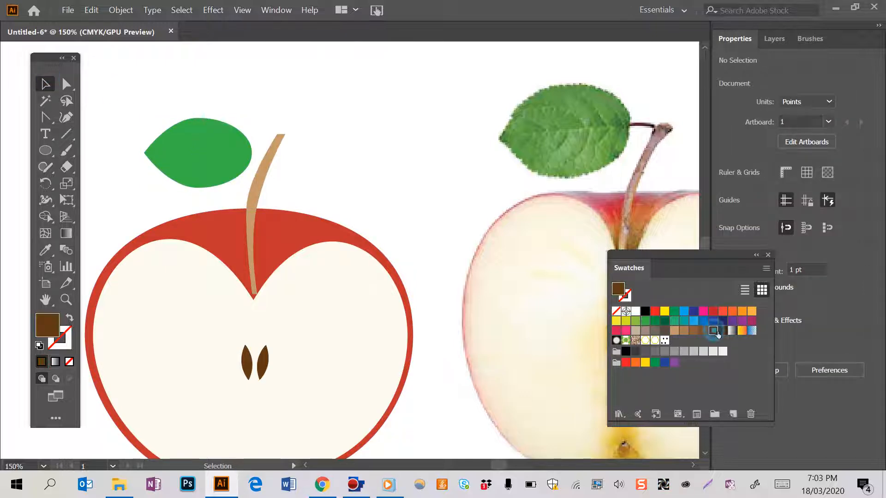
click(72, 134)
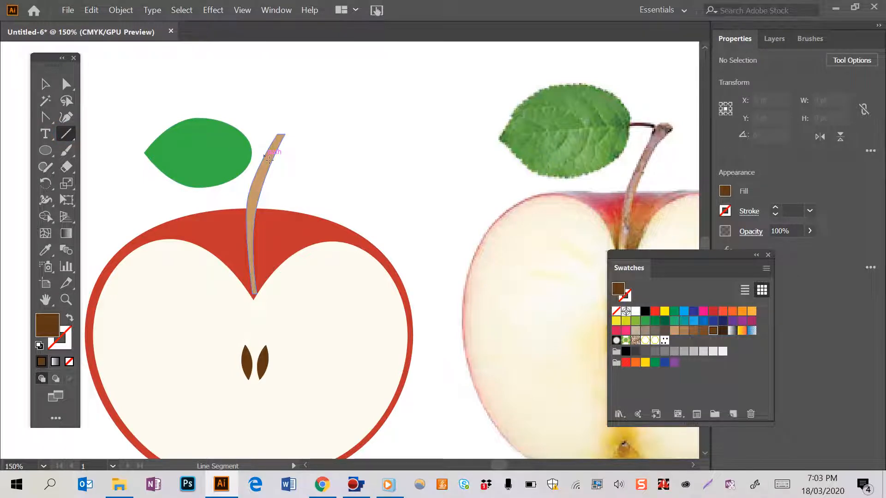
drag(261, 156, 252, 155)
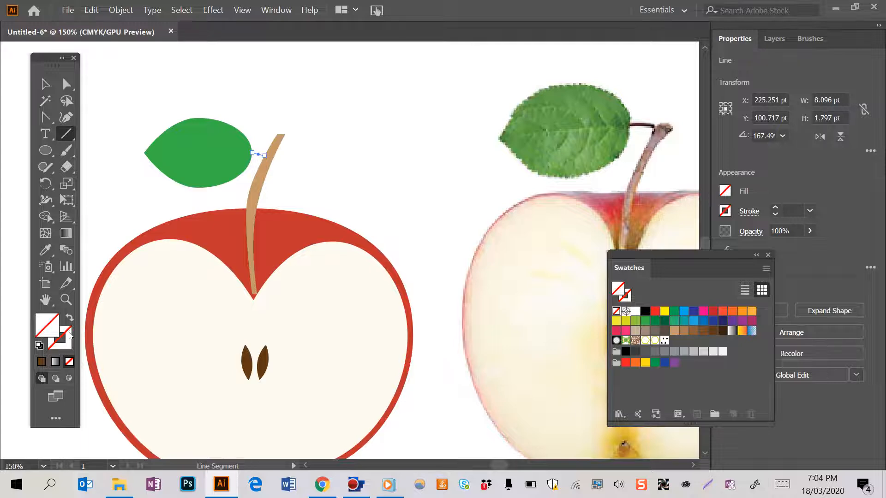
Step: Give the short connecting line a dark brown stroke and deselect it
click(731, 215)
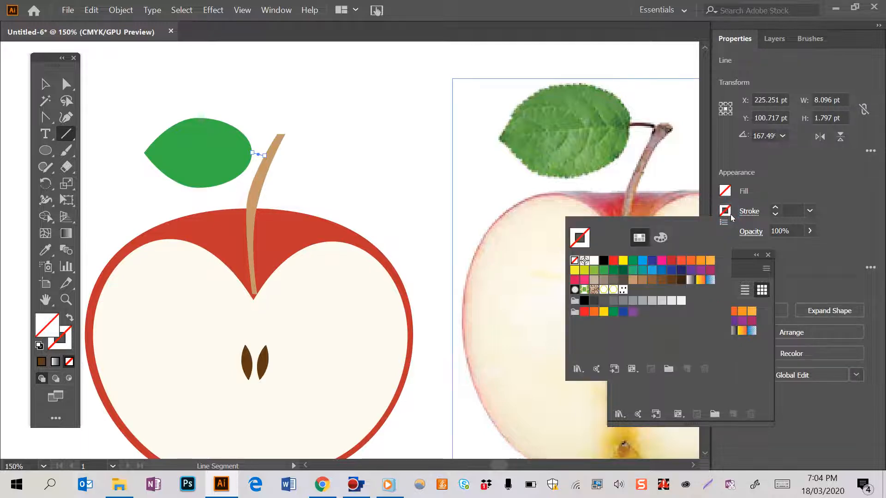
click(673, 280)
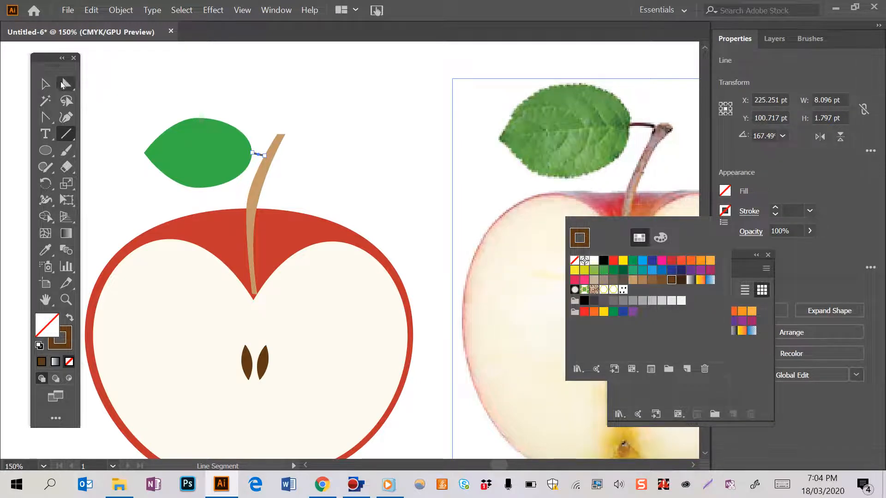
click(119, 85)
click(482, 277)
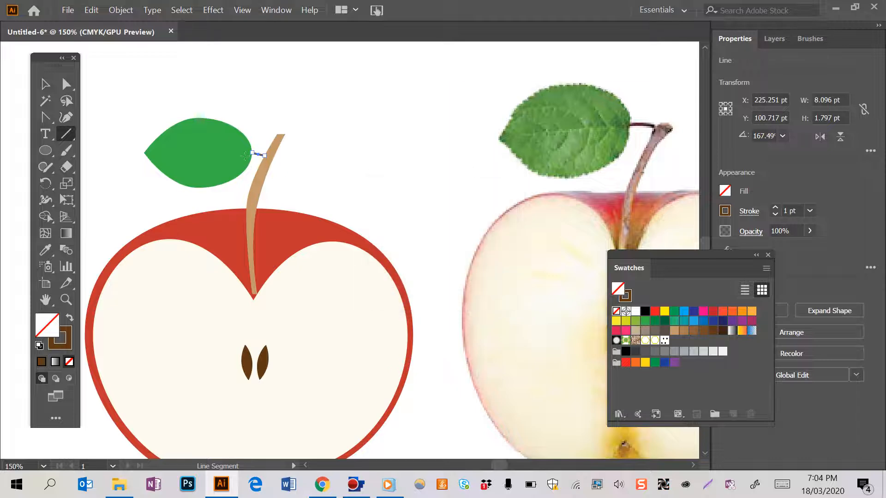
click(39, 92)
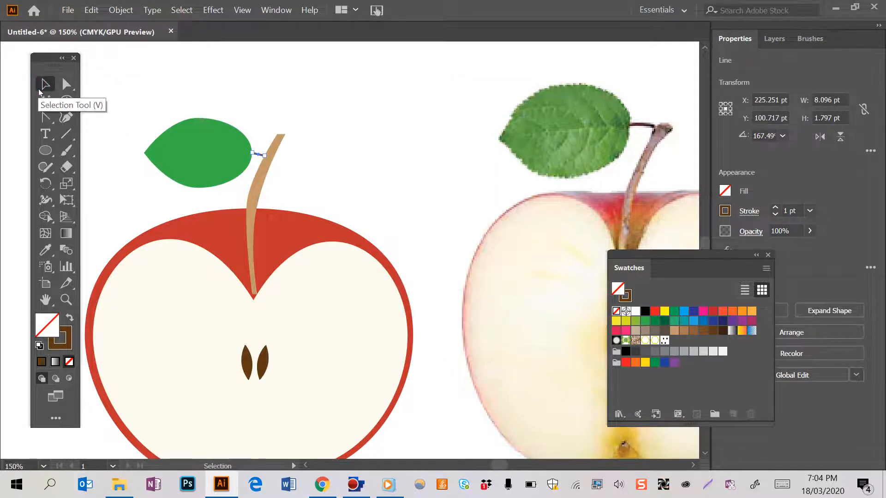
click(194, 74)
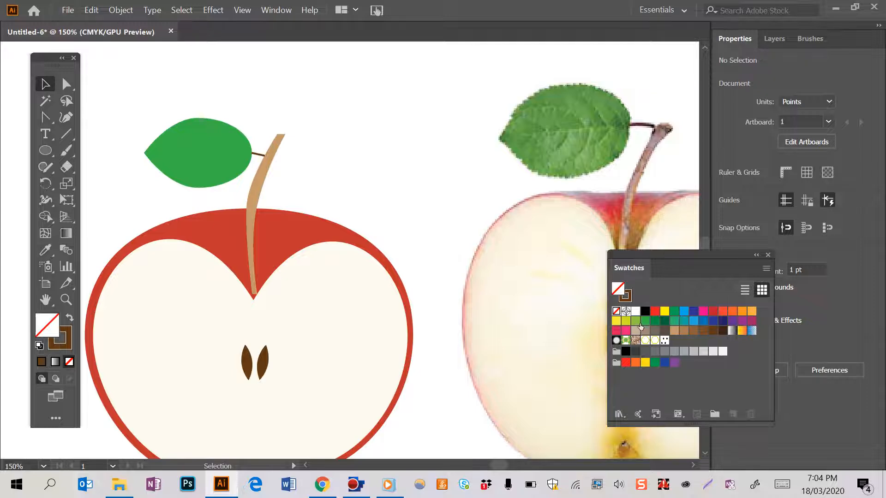
Step: Draw the leaf's midrib as an unfilled straight line about 68 pt long from base to tip, stroked in a pale tint of the light green swatch
click(636, 322)
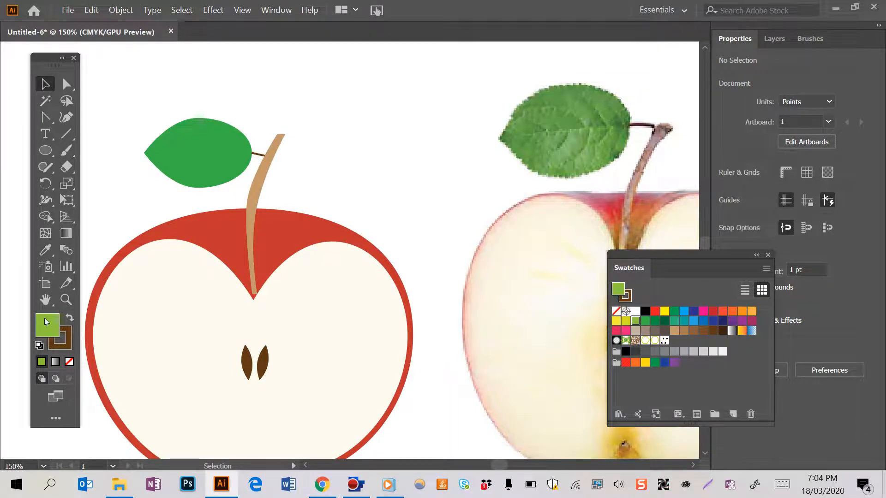
double_click(45, 319)
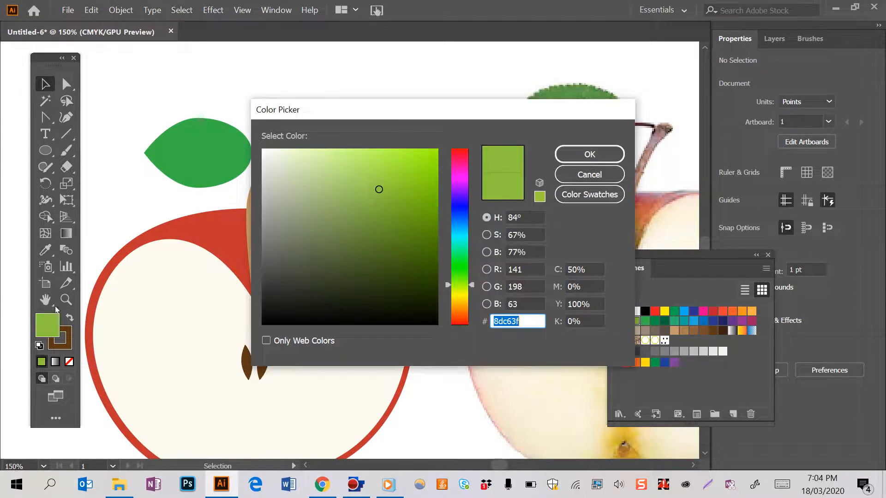
click(308, 163)
click(589, 153)
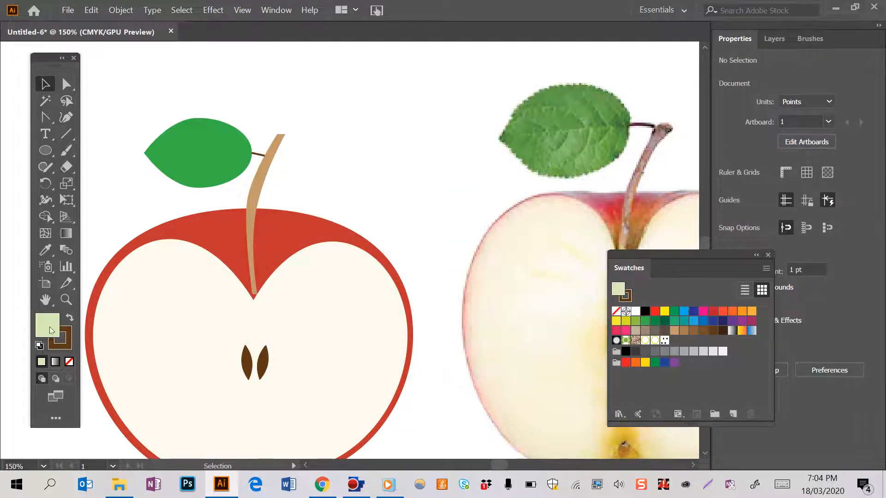
click(70, 319)
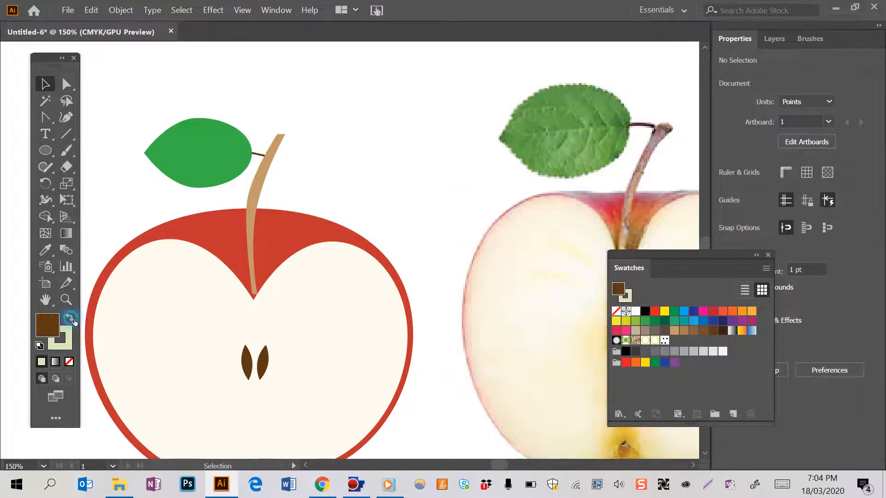
click(69, 362)
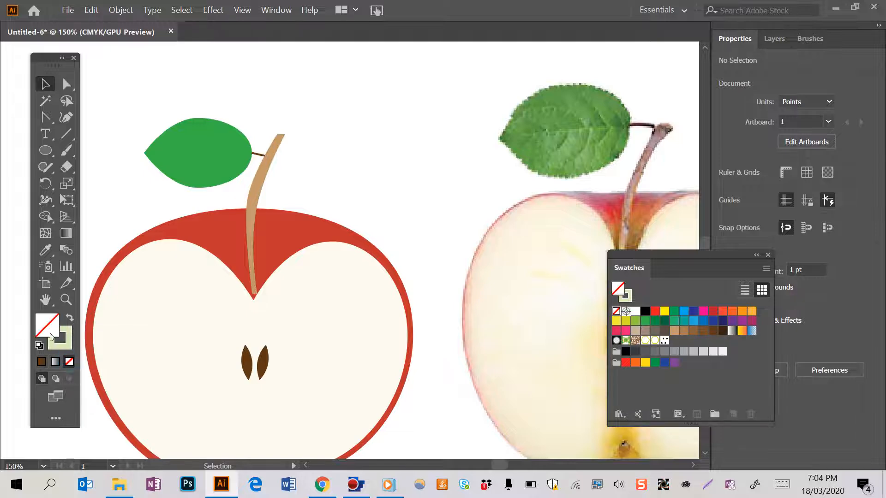
click(73, 135)
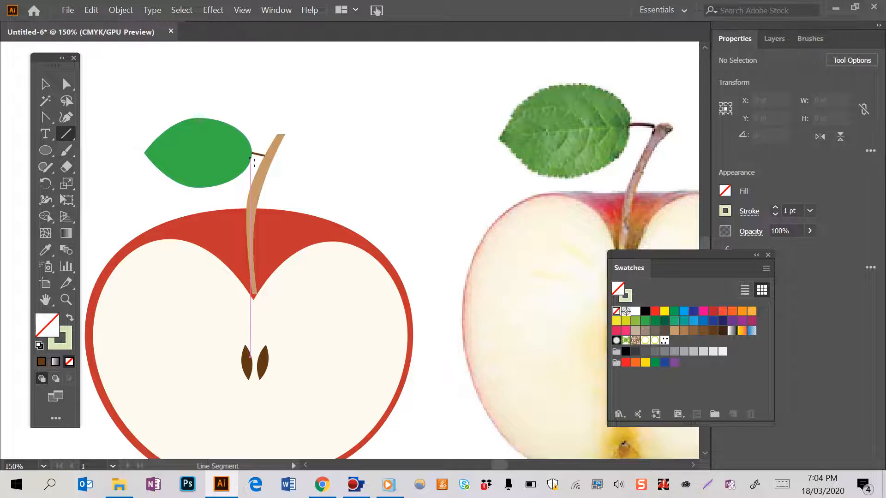
mouse_move(253, 153)
mouse_down()
mouse_move(141, 135)
mouse_move(144, 152)
mouse_up()
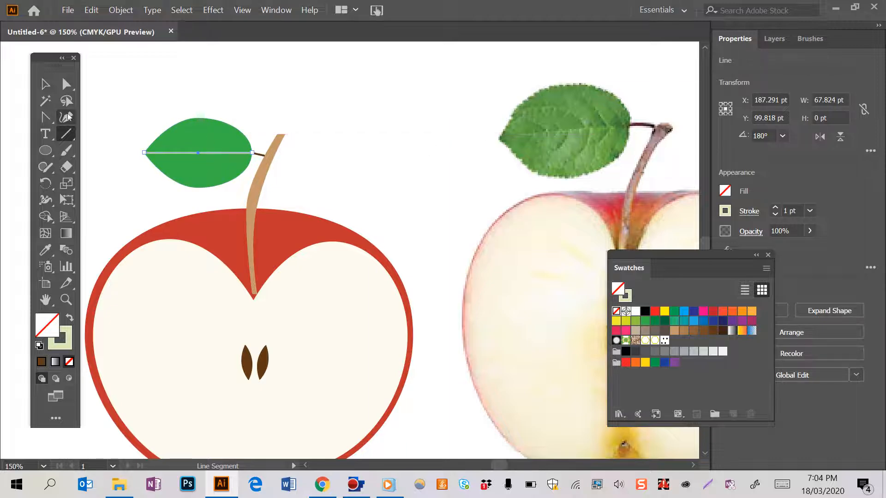
Step: Draw three separate curved veins with the Pen tool in the leaf's upper half, each running from near the edge down to the midrib
drag(46, 118, 109, 119)
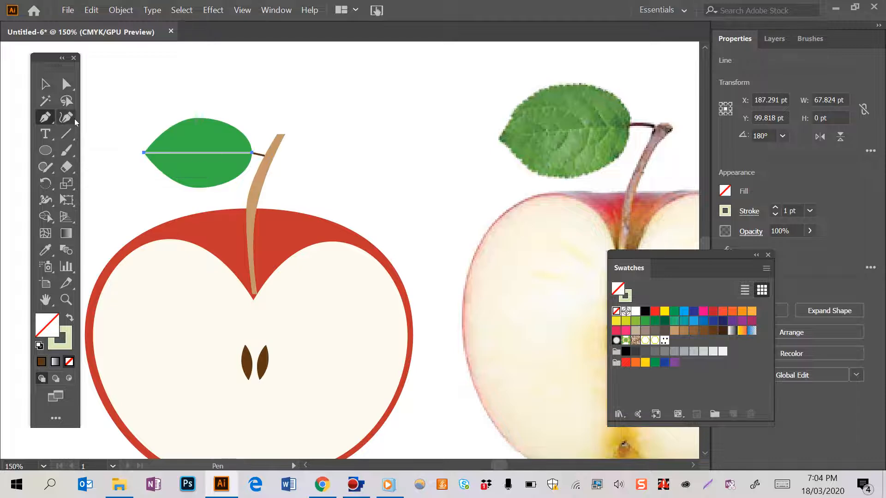
click(158, 137)
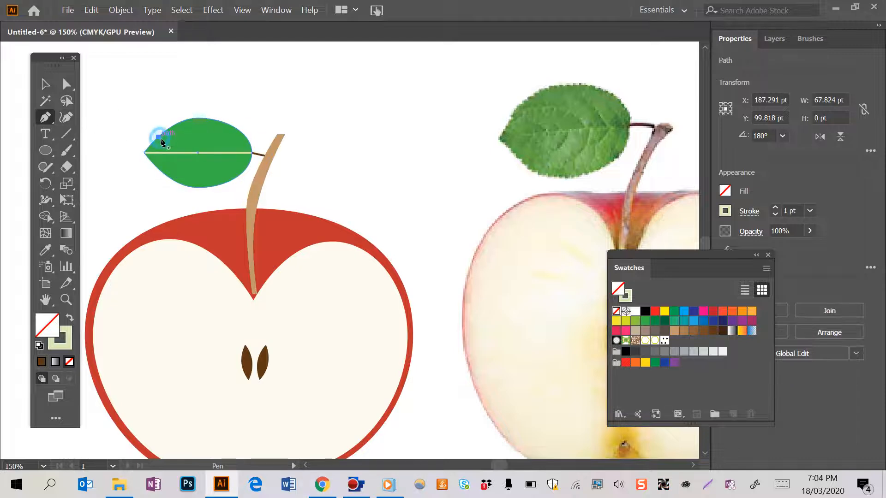
drag(172, 153, 173, 167)
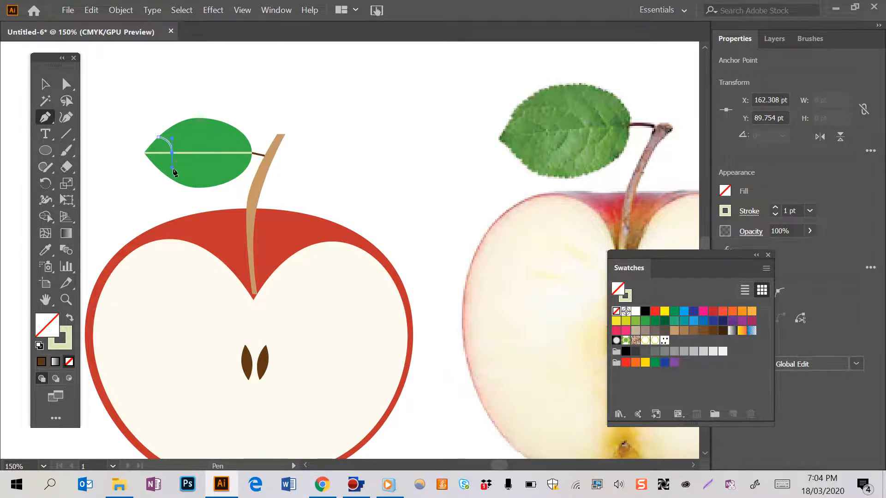
click(51, 87)
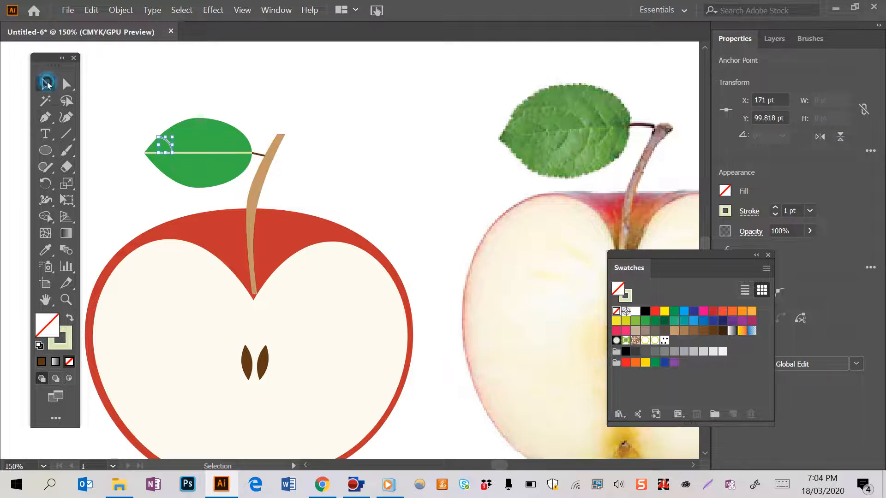
click(44, 118)
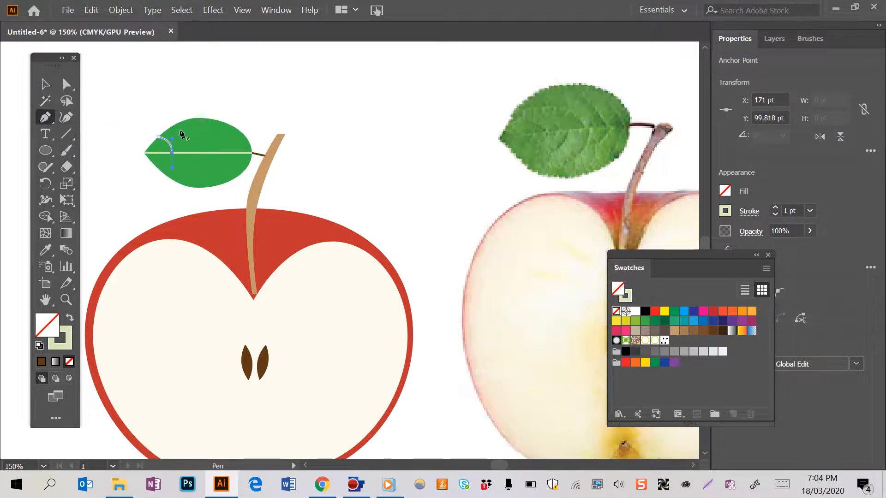
click(181, 125)
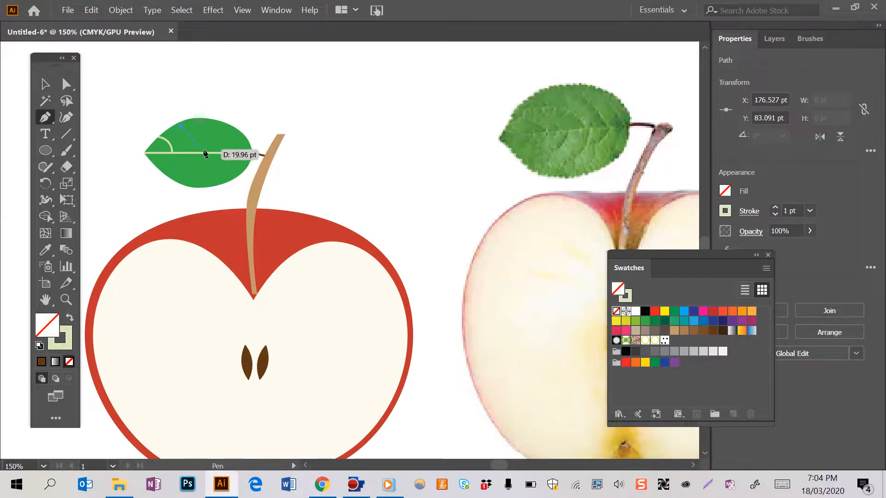
drag(206, 152, 206, 178)
click(44, 85)
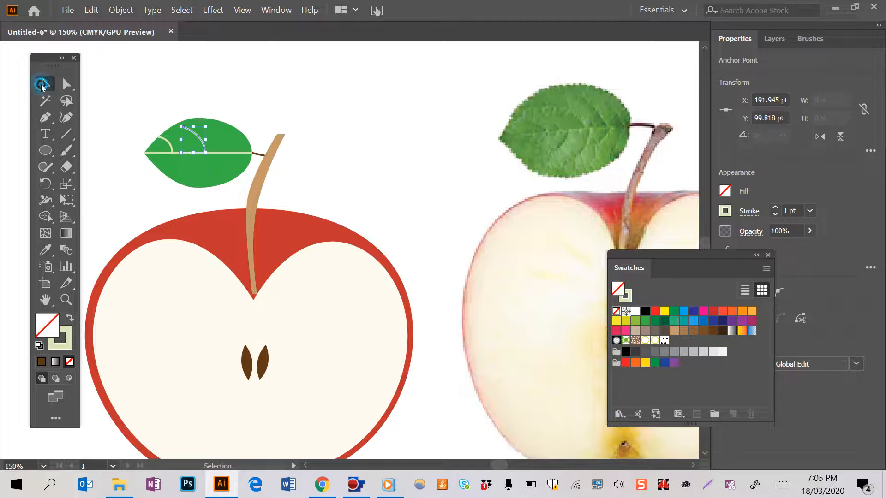
click(45, 117)
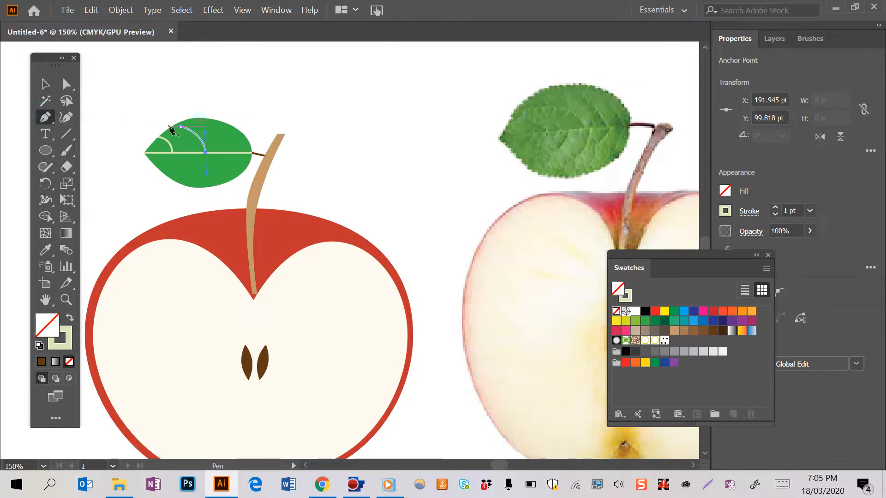
click(211, 122)
drag(232, 152, 232, 154)
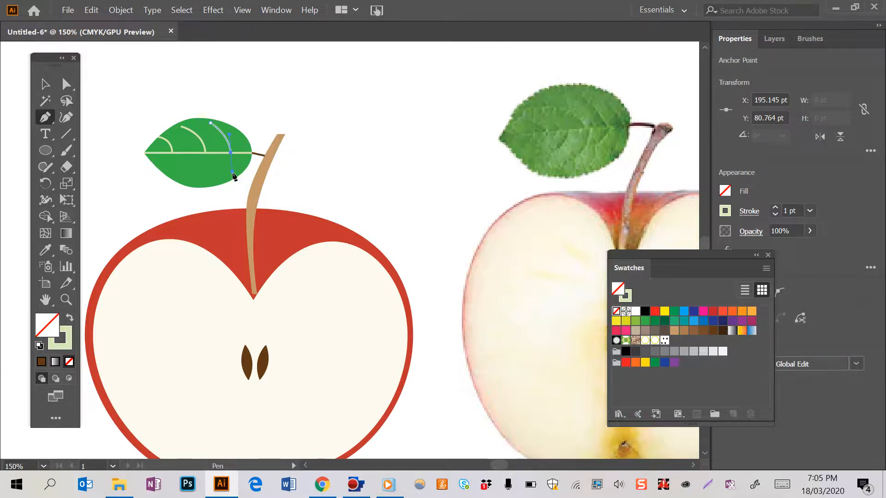
click(45, 83)
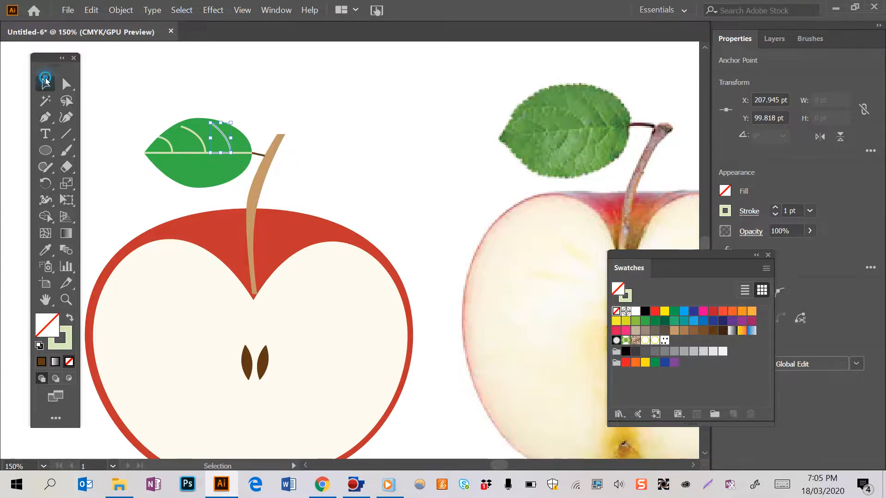
Step: Draw two separate curved veins with the Pen tool in the leaf's lower half, each running up to the midrib, and deselect the artwork
click(45, 117)
click(165, 140)
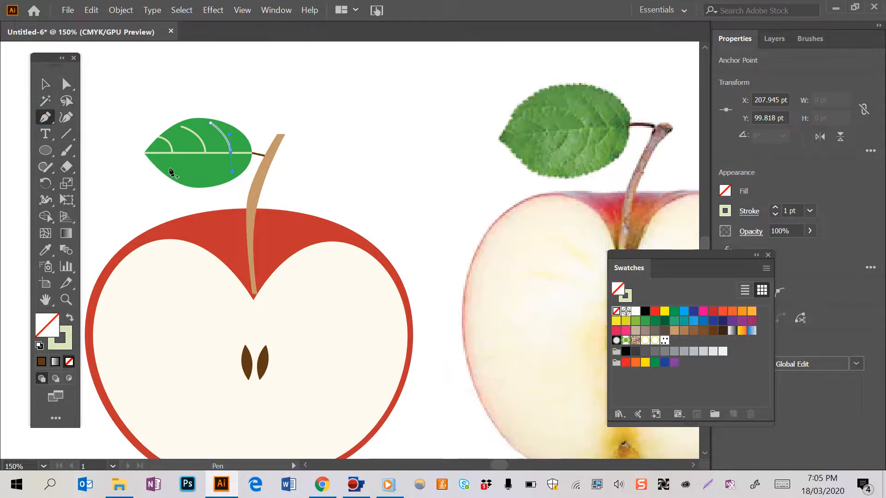
click(170, 168)
drag(187, 153, 191, 130)
click(45, 83)
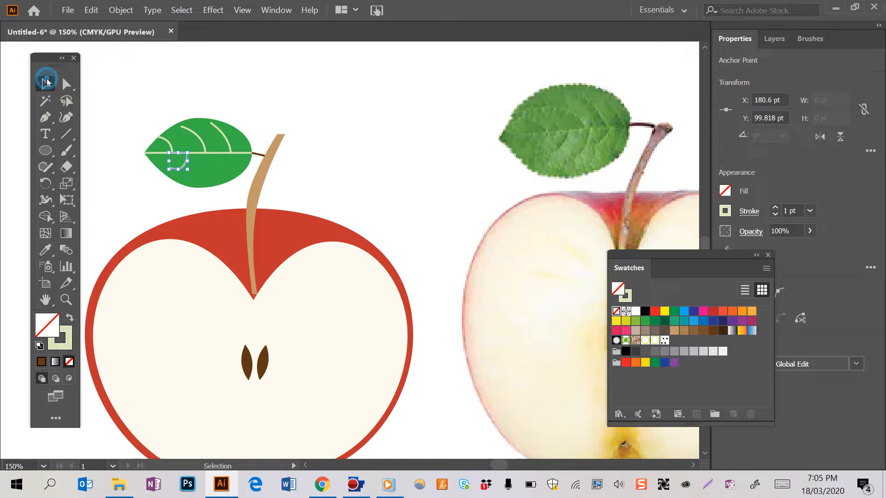
click(45, 116)
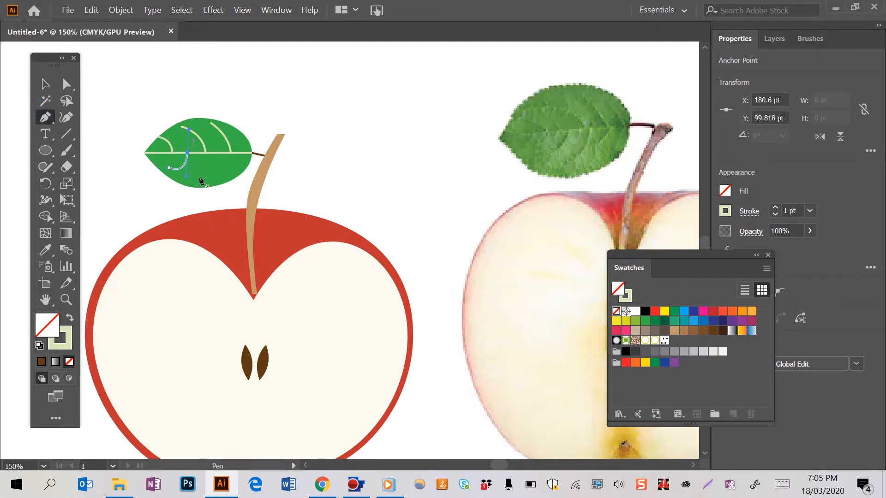
click(201, 179)
drag(216, 152, 218, 129)
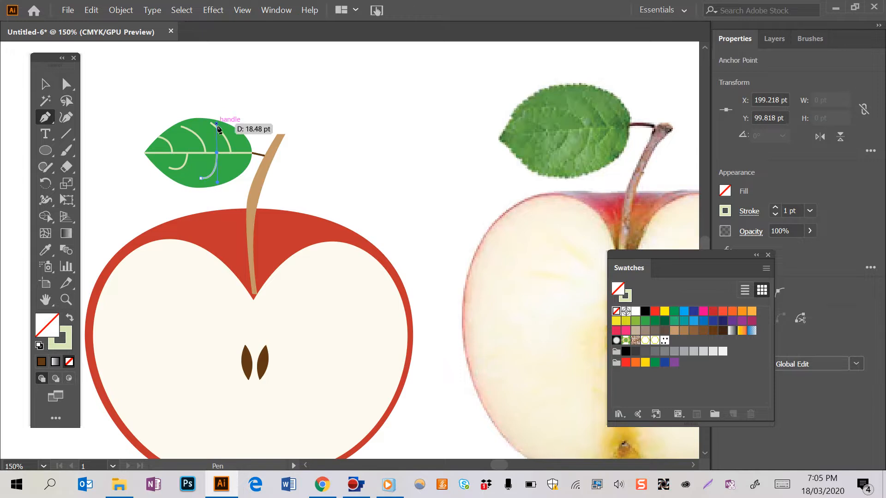
click(44, 86)
click(125, 95)
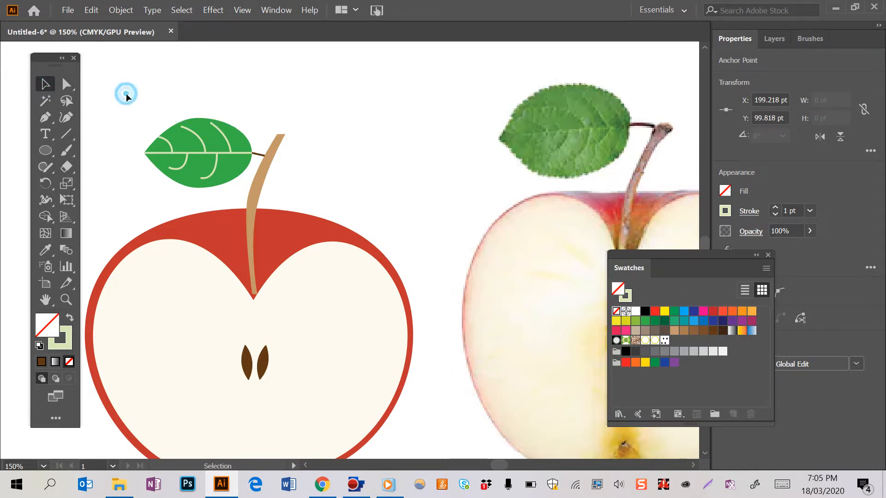
key(ctrl+minus)
scroll(128, 98, right, 2)
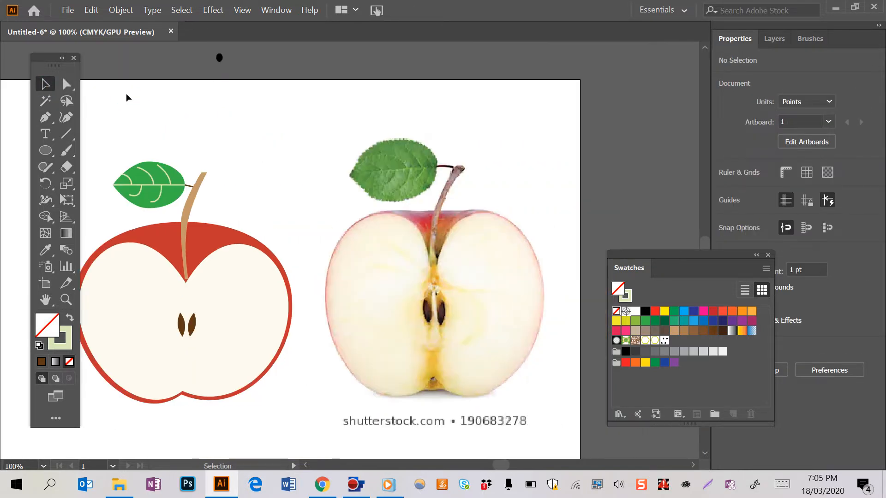